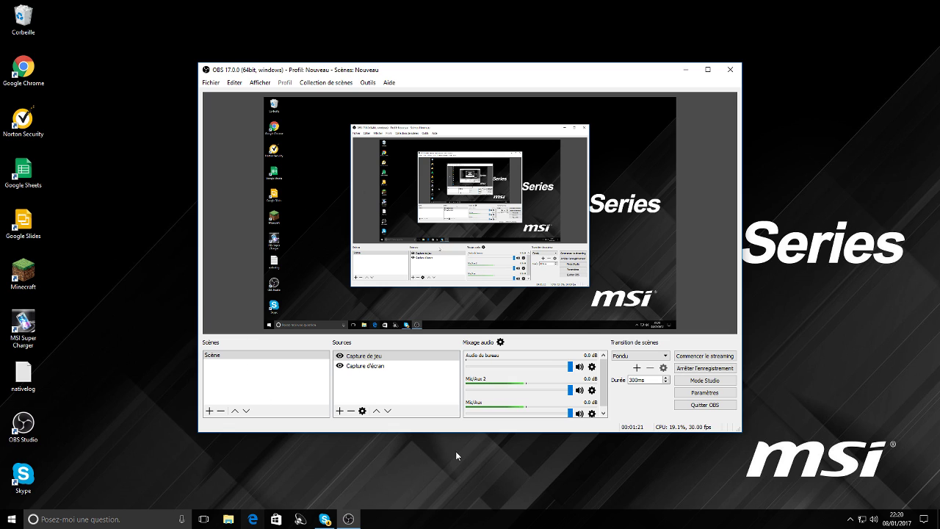
left_click(253, 520)
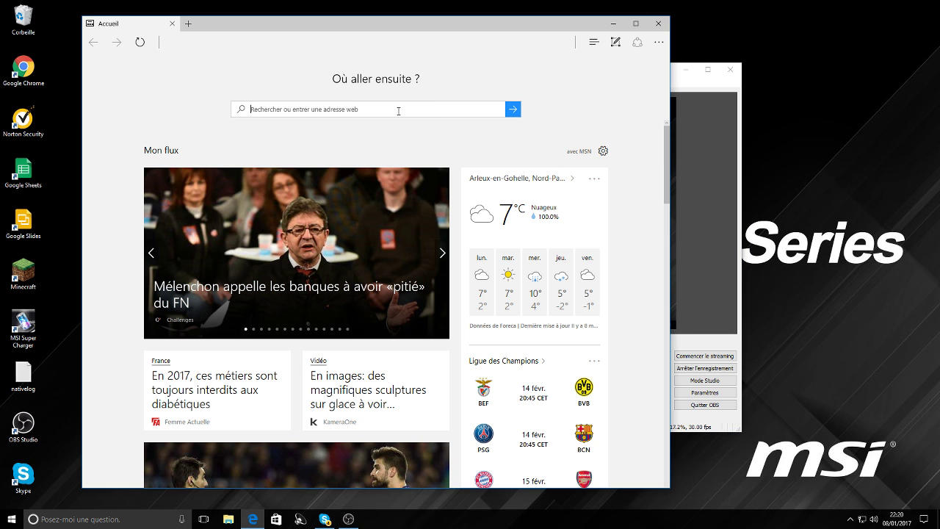
left_click(672, 188)
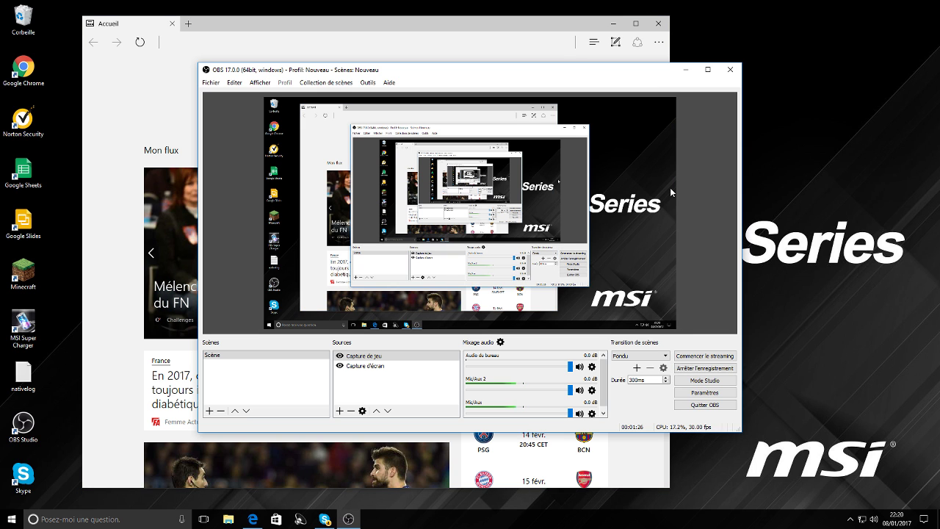
left_click(252, 519)
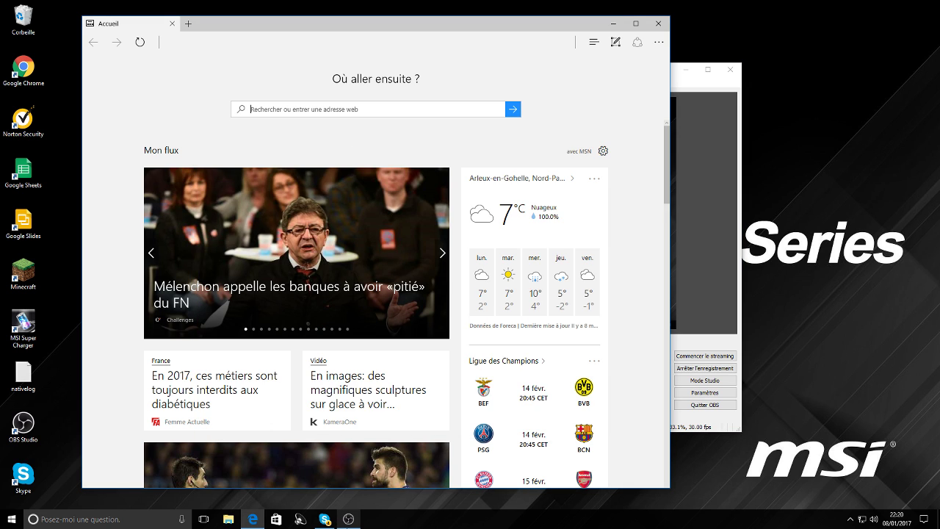
left_click(348, 519)
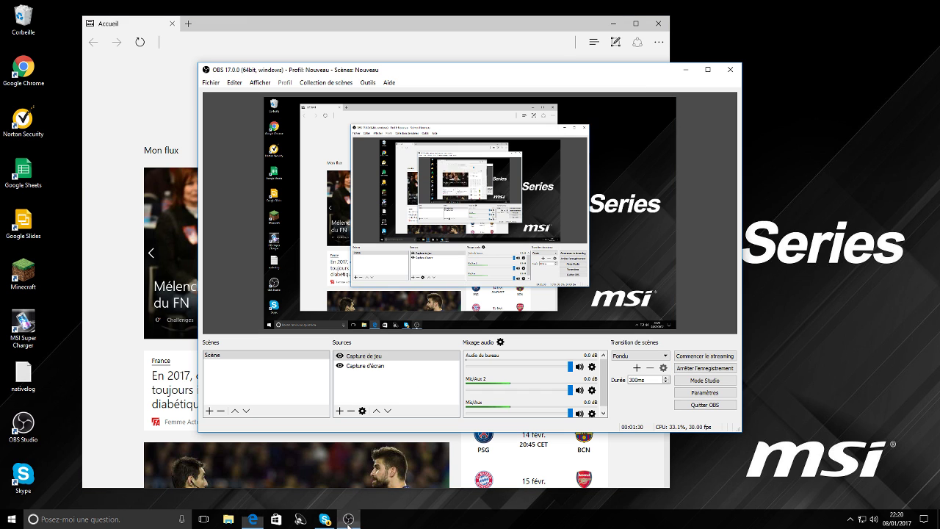
Switch to Microsoft Edge and go to the YouTube home page.
left_click(252, 519)
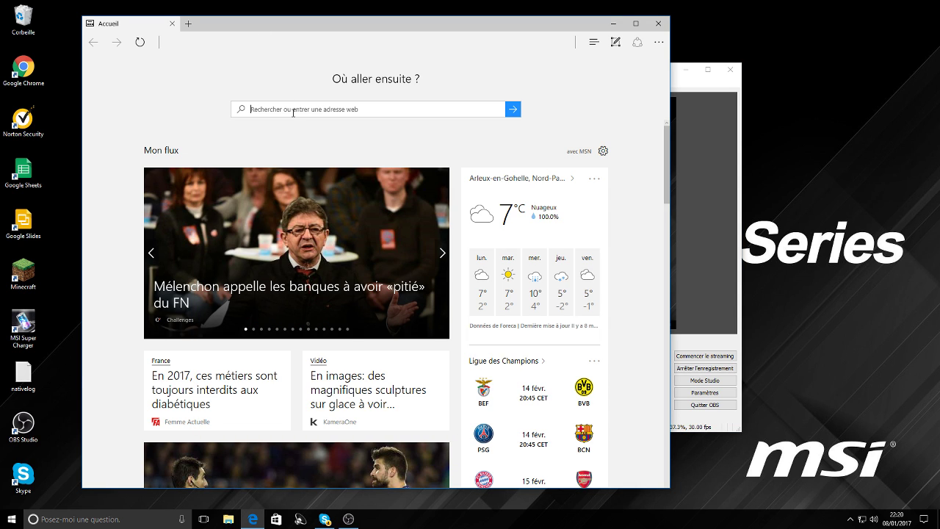
type("yoi")
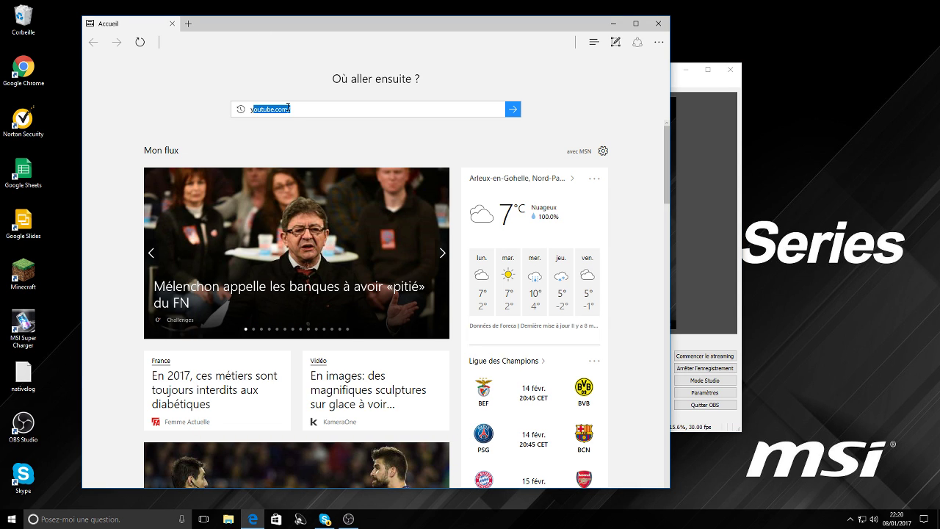
key("BackSpace")
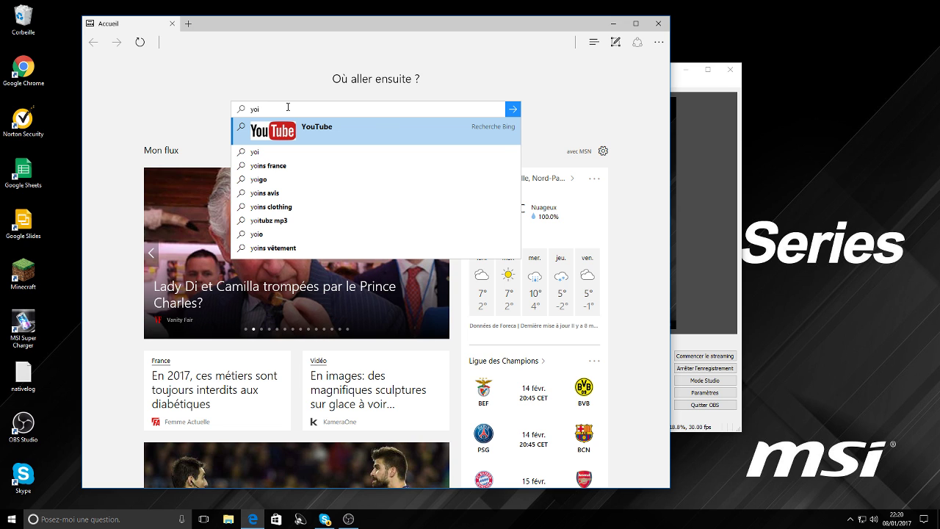
type("utub")
key("Return")
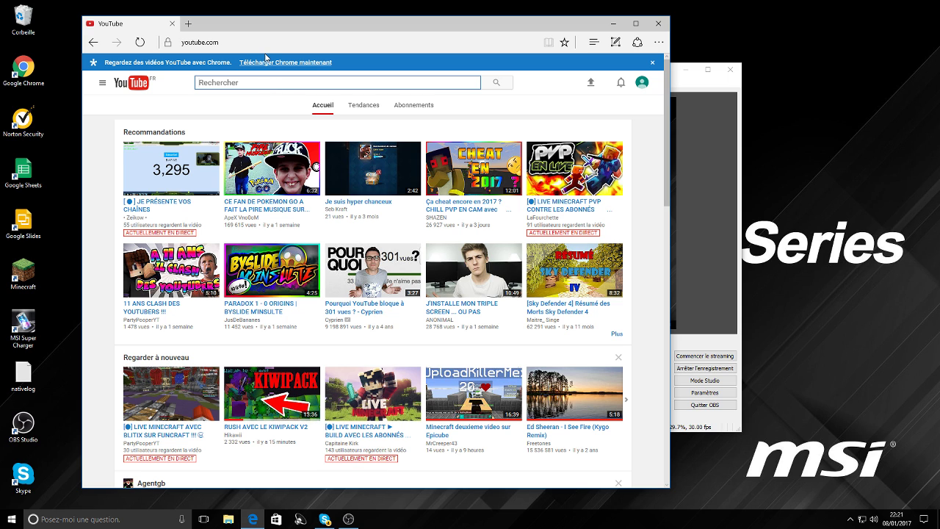
Search YouTube for "mathOx aqua pack".
type("mathOx")
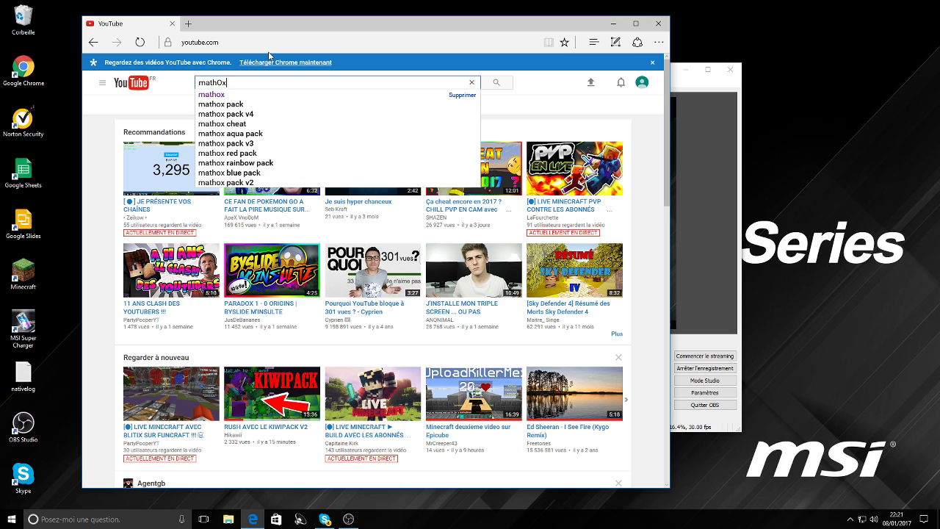
type(" aqua pa")
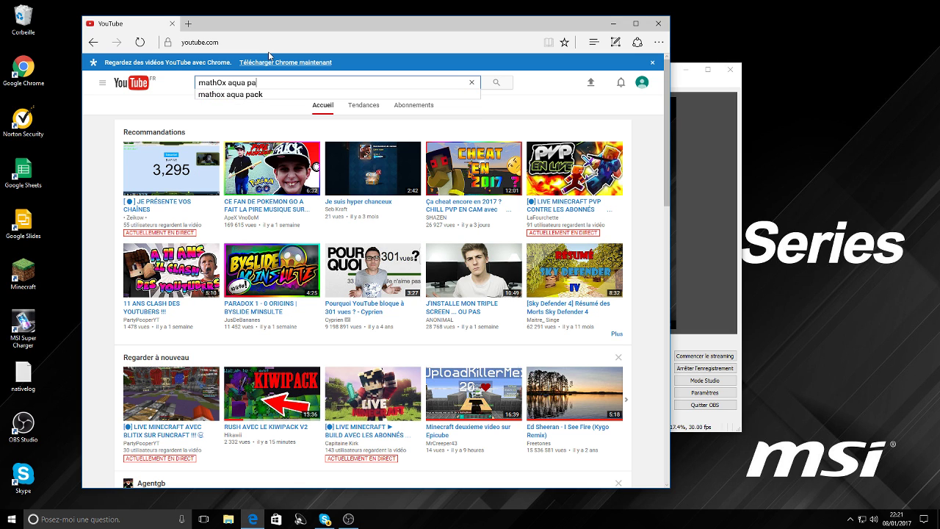
type("ck")
key("Return")
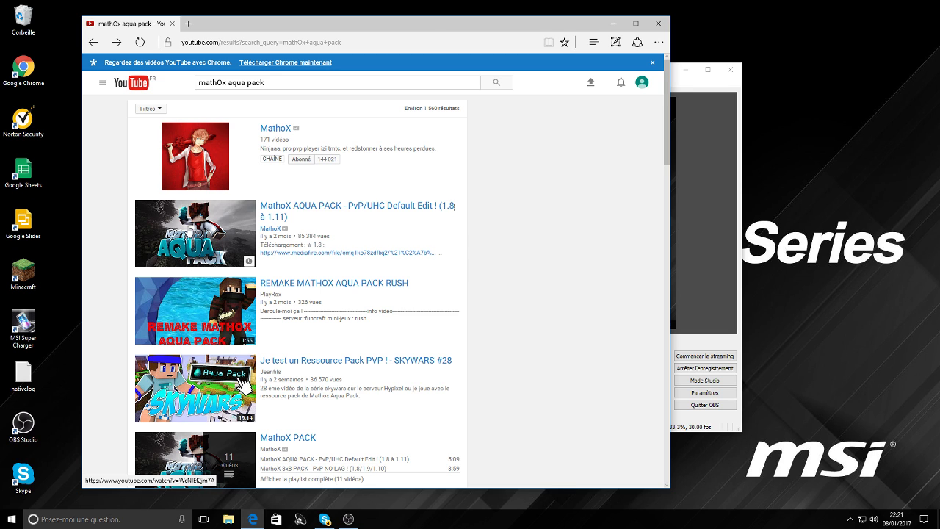
Open the video "MathoX AQUA PACK - PvP/UHC Default Edit ! (1.8 à 1.11)" and expand its full description.
left_click(190, 232)
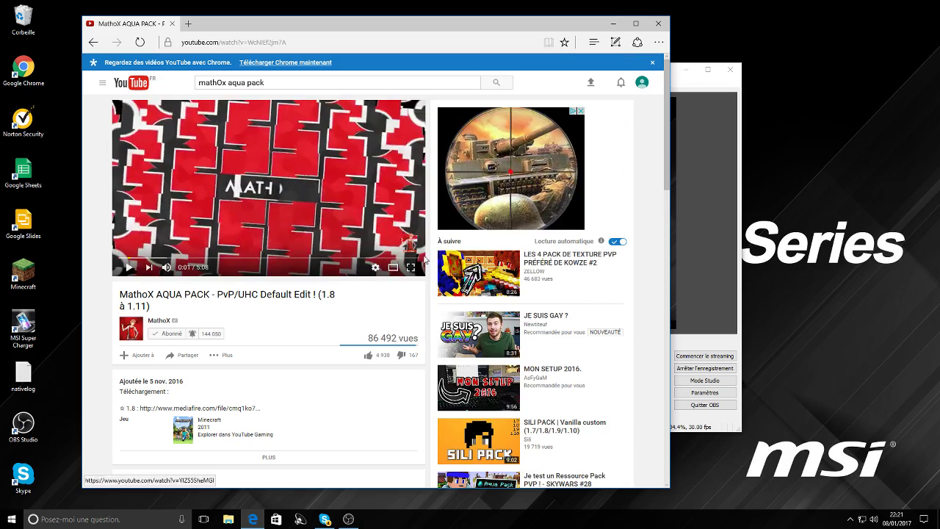
scroll(330, 260, "down", 2)
scroll(400, 228, "up", 1)
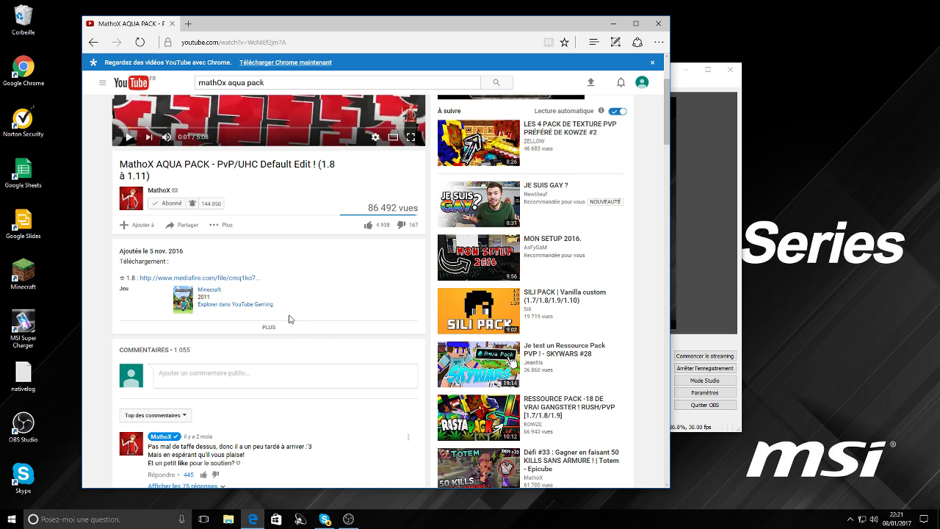
left_click(268, 328)
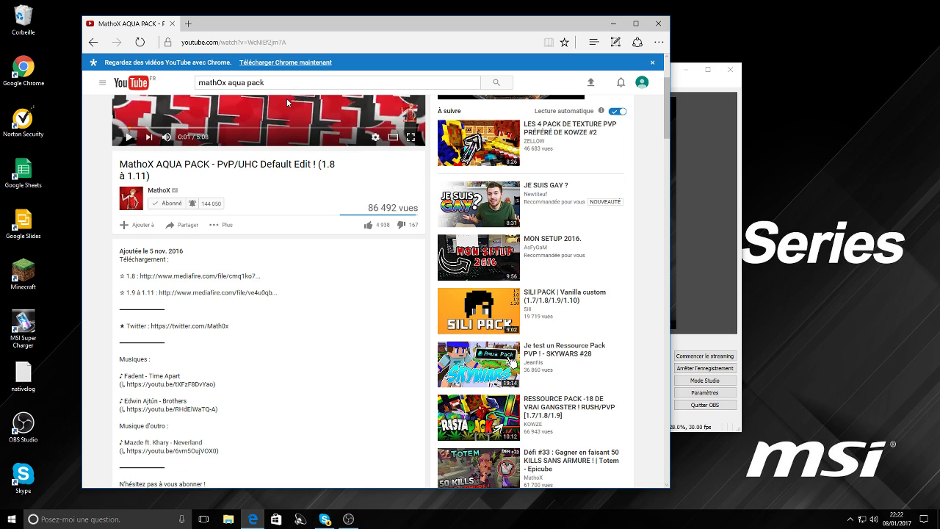
scroll(169, 283, "up", 1)
scroll(170, 309, "down", 2)
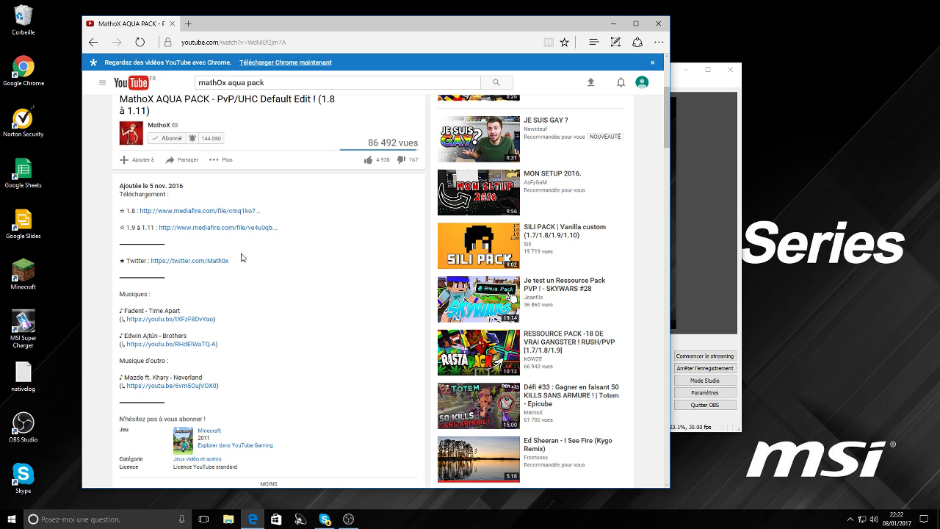
Download the Aqua Pack zip from the description's 1.8 MediaFire link, dismiss the ad pop-up, save the file and close the browser.
left_click(182, 212)
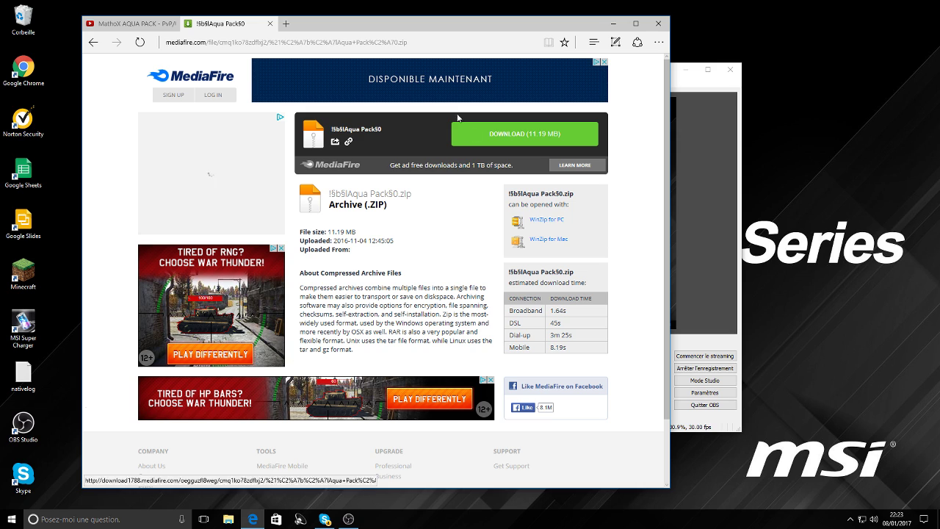
left_click(489, 138)
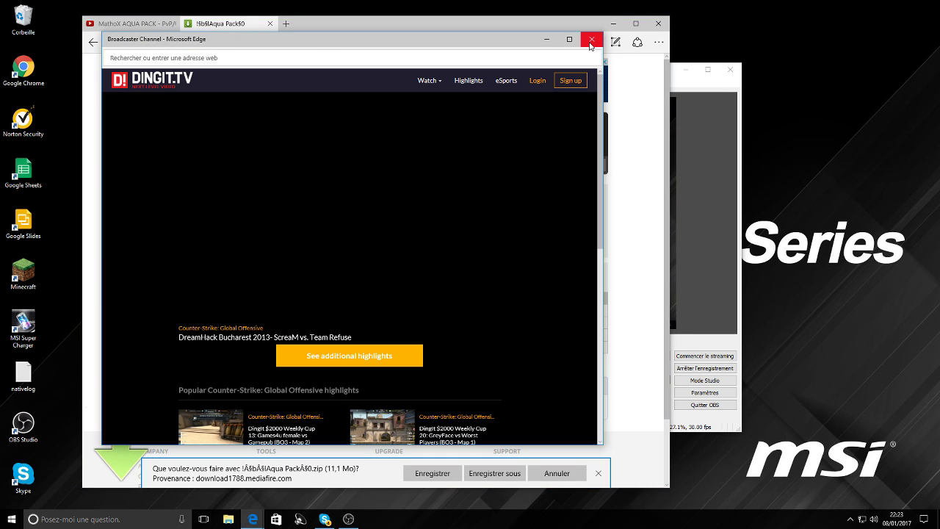
left_click(592, 39)
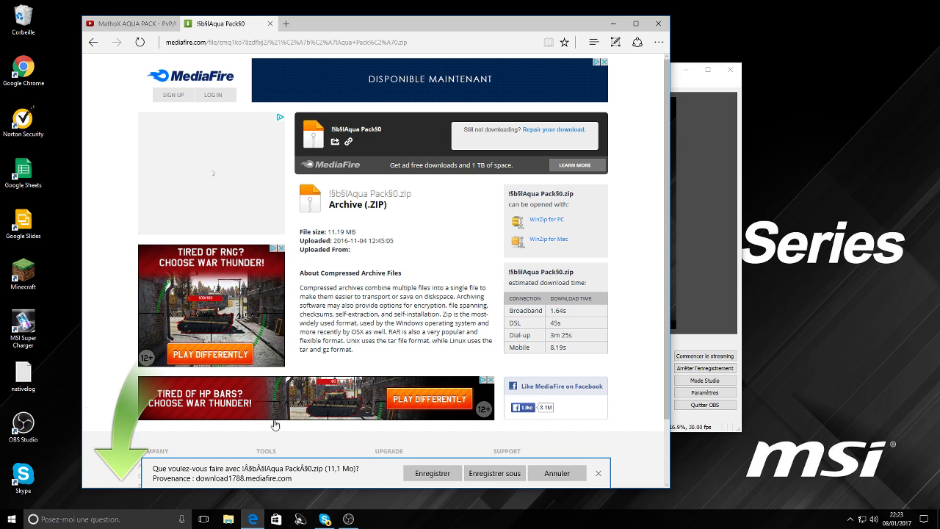
left_click(425, 477)
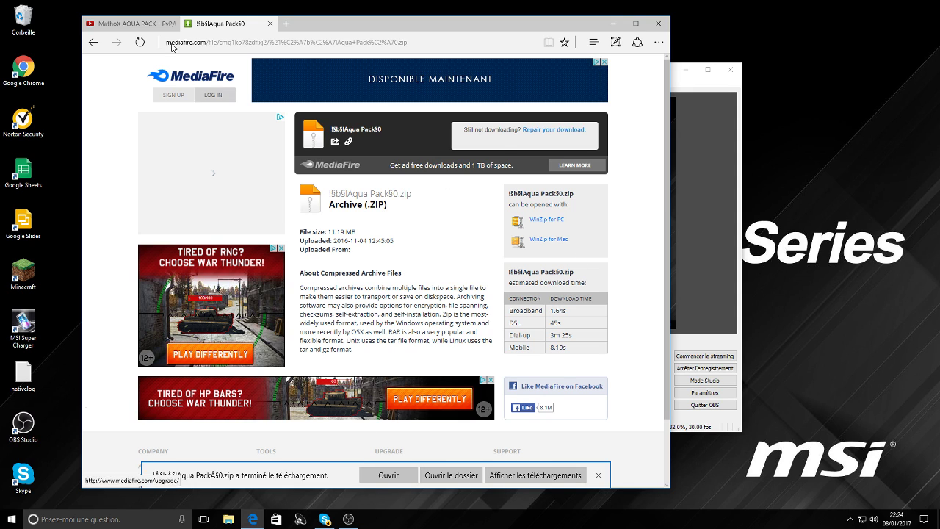
left_click(657, 22)
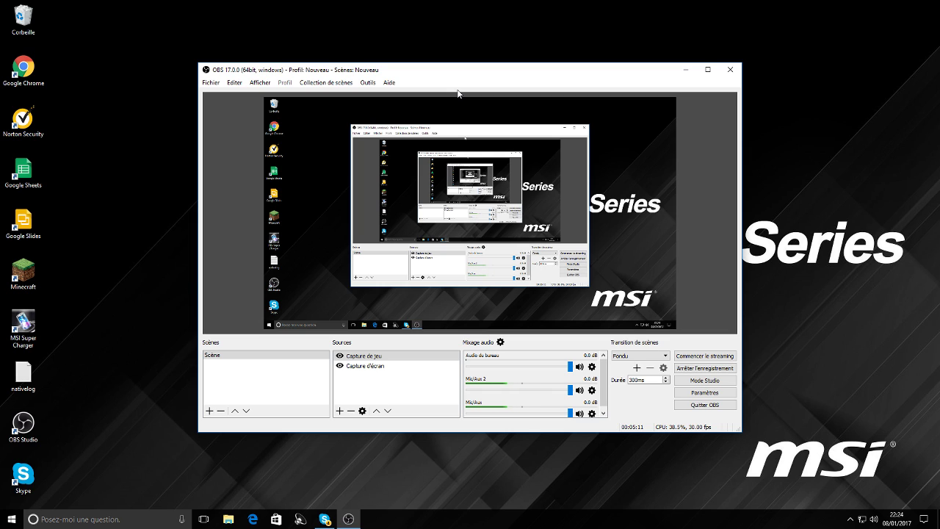
Open the Roaming application data folder by running %appdata%.
key("super+r")
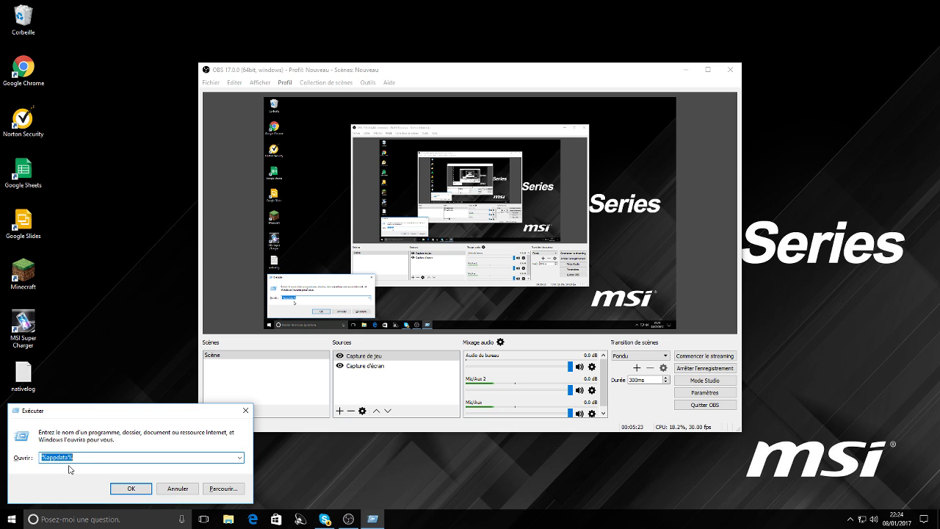
key("BackSpace")
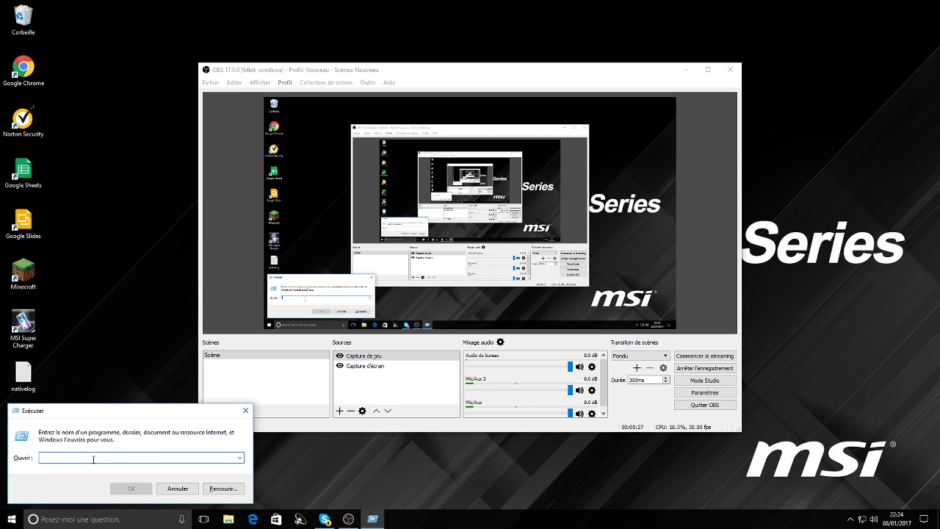
type("%app")
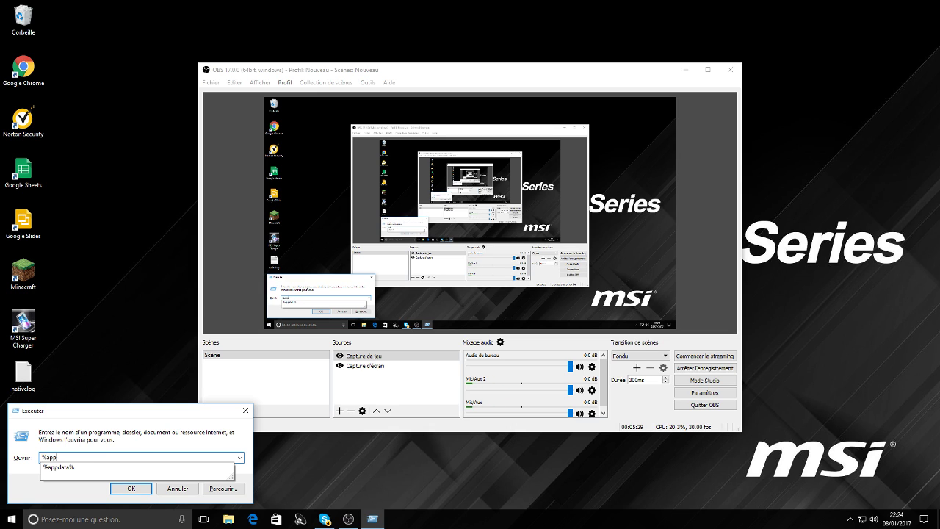
type("data%")
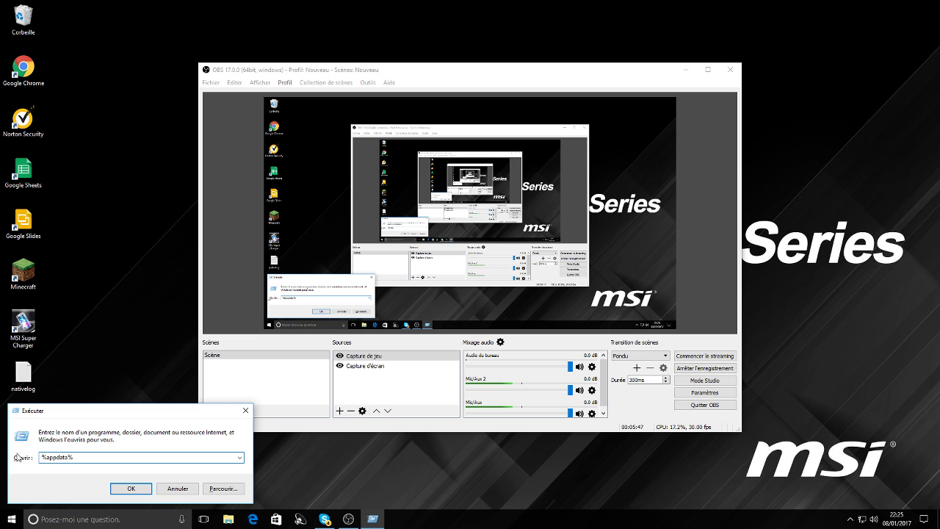
left_click(130, 488)
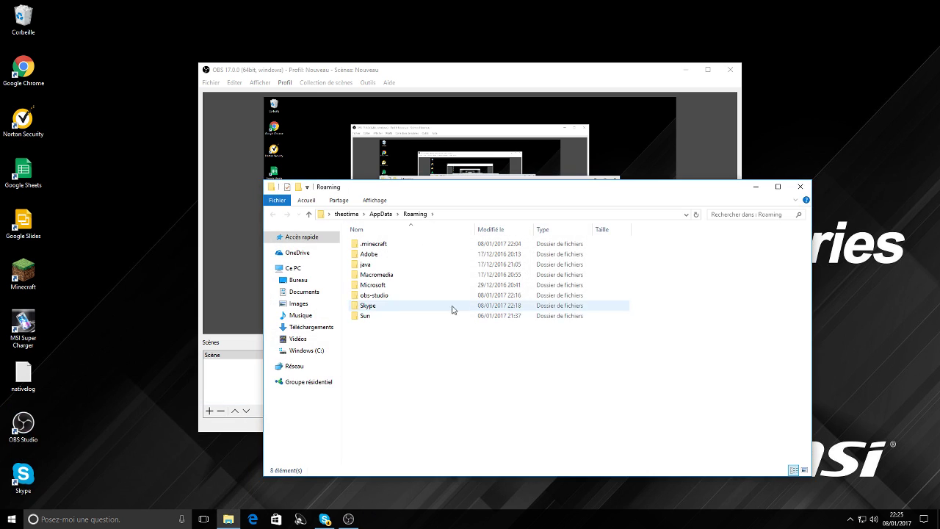
Move the Aqua Pack zip from the Téléchargements folder to the desktop, close the folder window and place the icon beside nativelog.
left_click(301, 327)
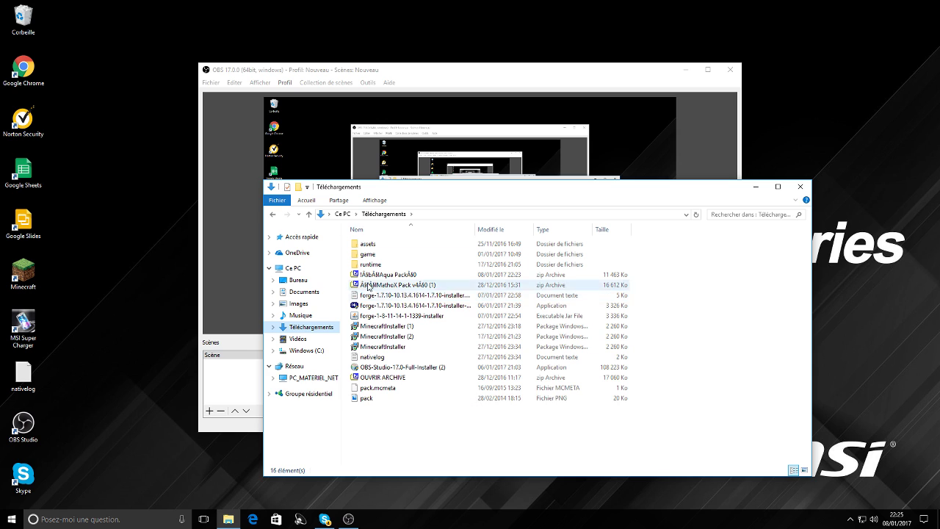
left_click(388, 309)
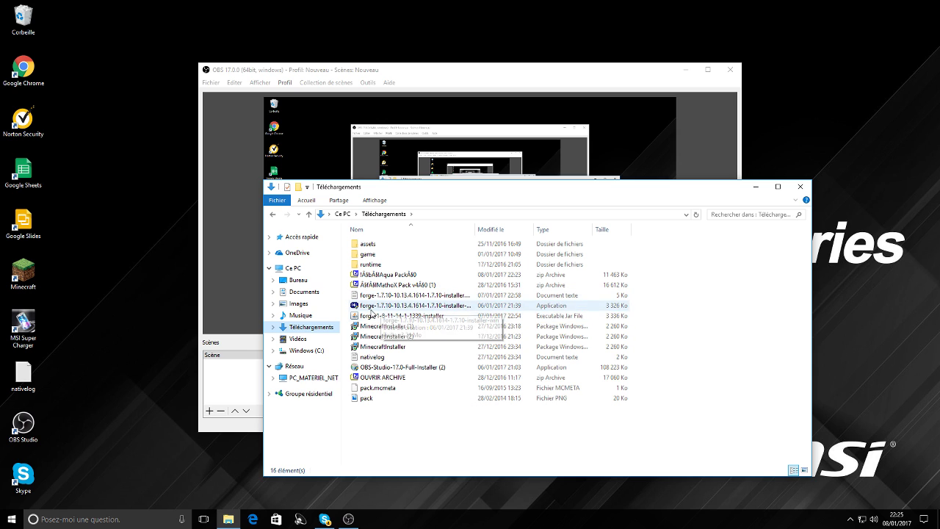
left_click(380, 275)
left_click_drag(380, 275, 102, 282)
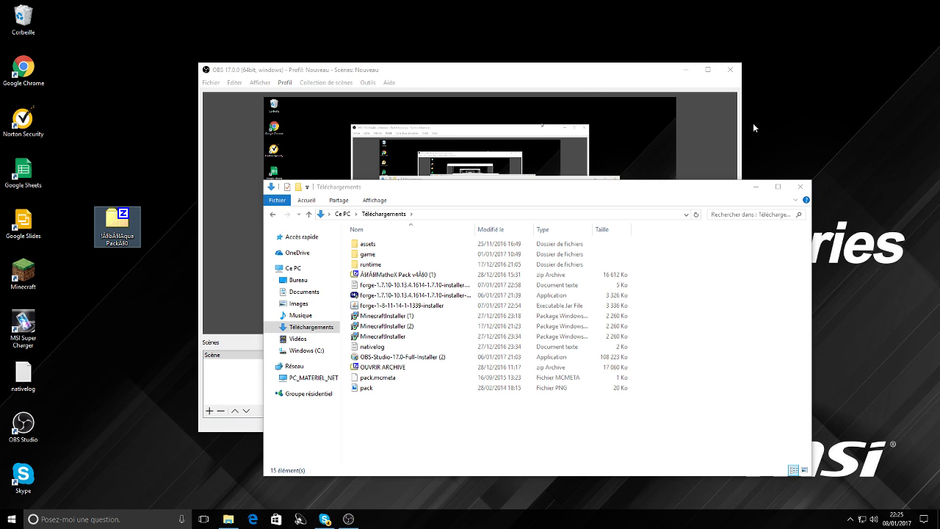
left_click(800, 186)
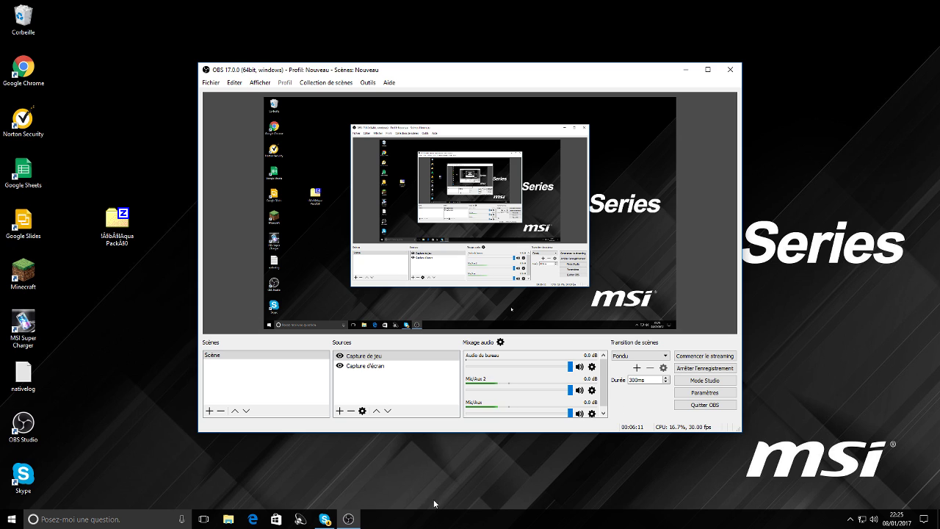
left_click_drag(118, 222, 115, 283)
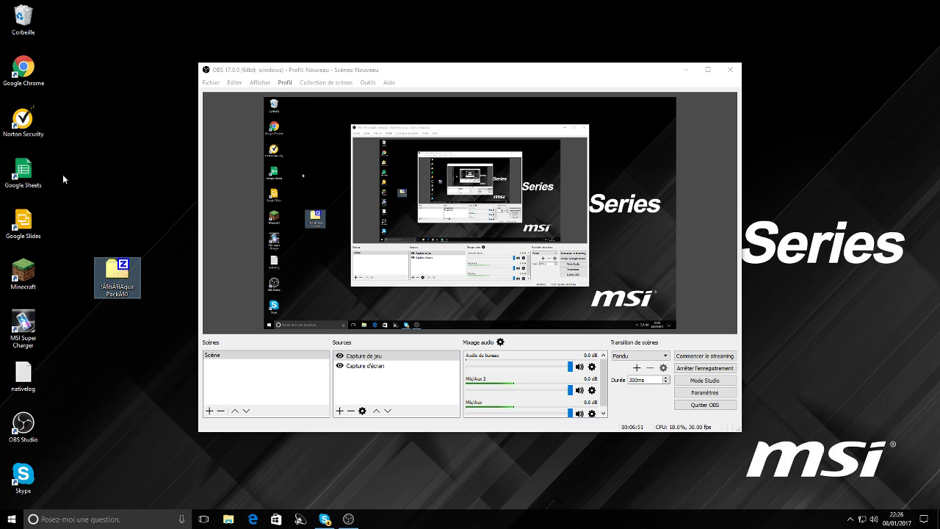
mouse_move(103, 376)
left_mouse_down()
mouse_move(173, 228)
mouse_move(137, 228)
mouse_move(96, 337)
mouse_move(112, 408)
mouse_move(114, 385)
left_mouse_up()
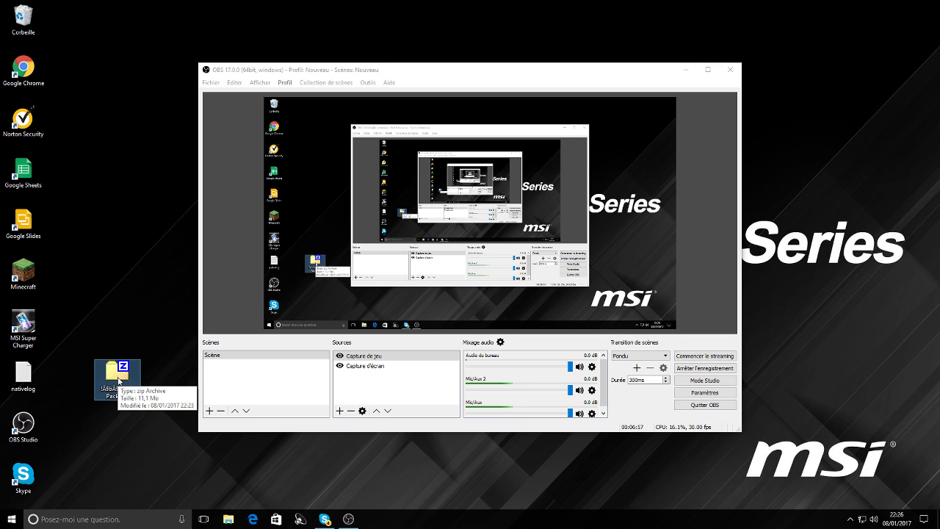
Run %appdata% again and open the .minecraft folder inside Roaming.
key("super")
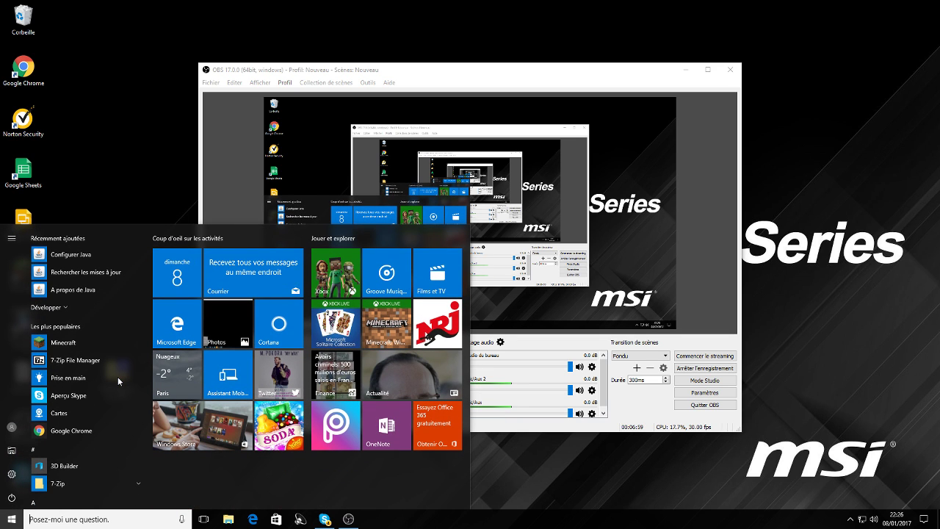
key("super+r")
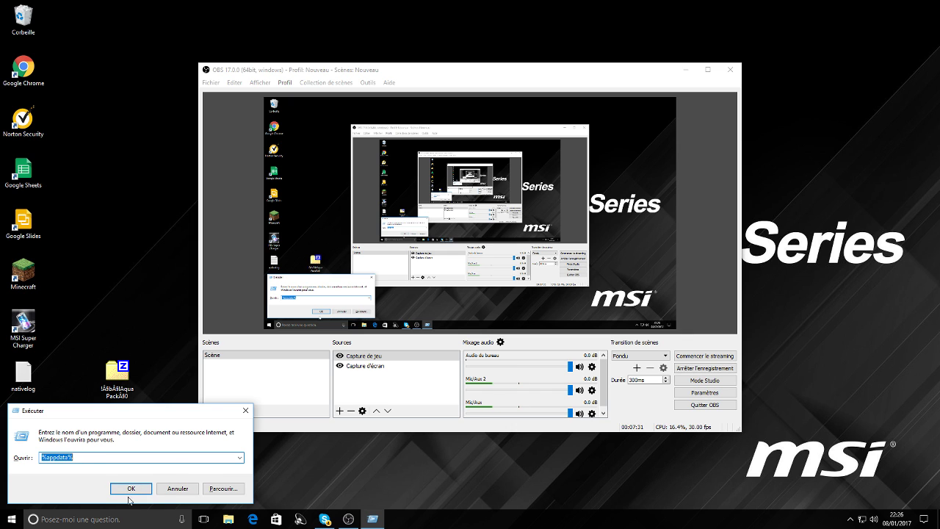
left_click(149, 490)
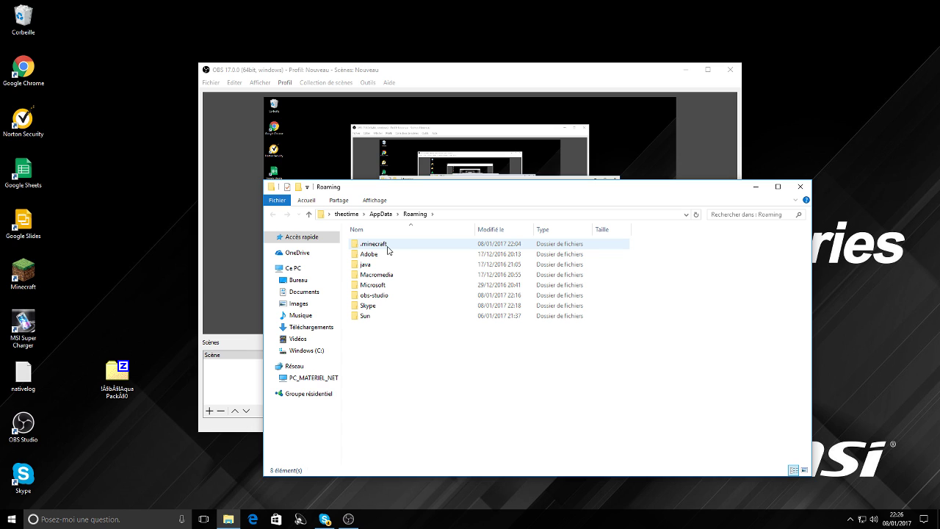
double_click(374, 244)
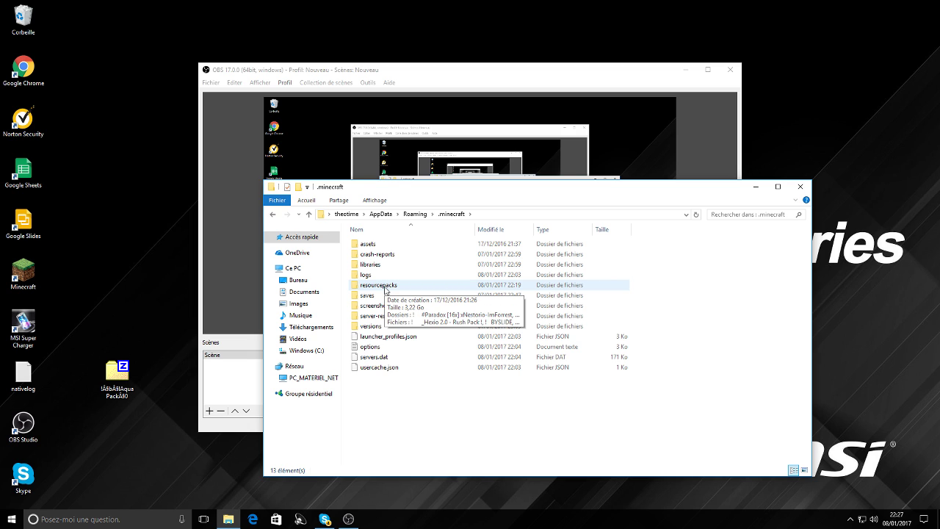
Move the Aqua Pack zip from the desktop into the resourcepacks folder inside .minecraft and close the folder window.
double_click(385, 289)
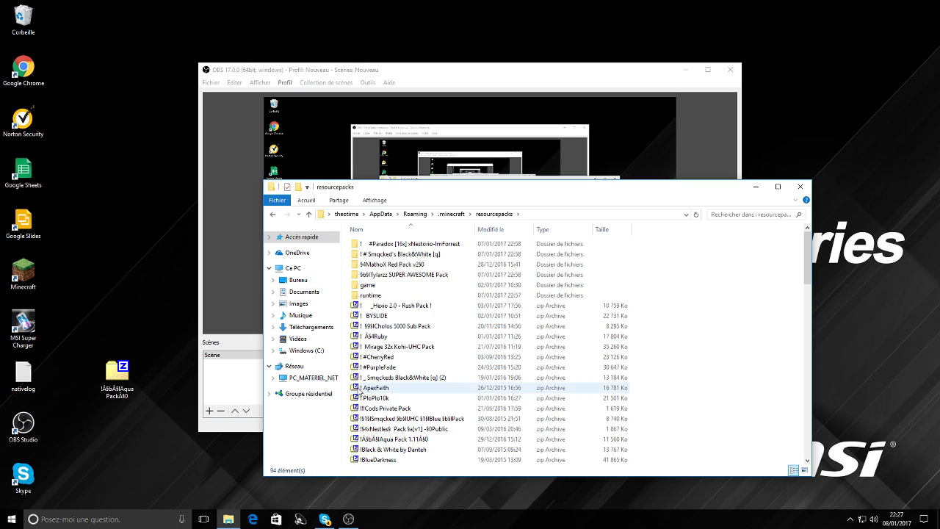
scroll(371, 330, "down", 1)
scroll(370, 331, "down", 10)
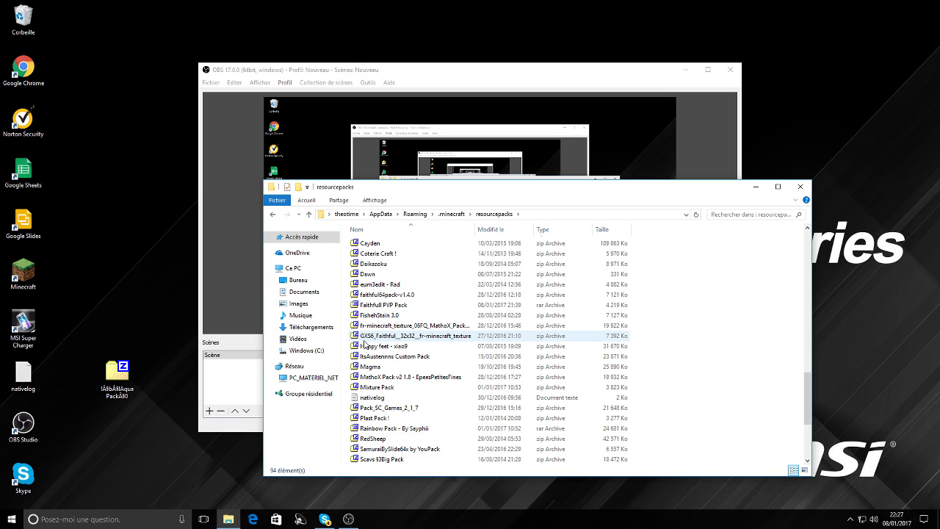
scroll(367, 343, "up", 2)
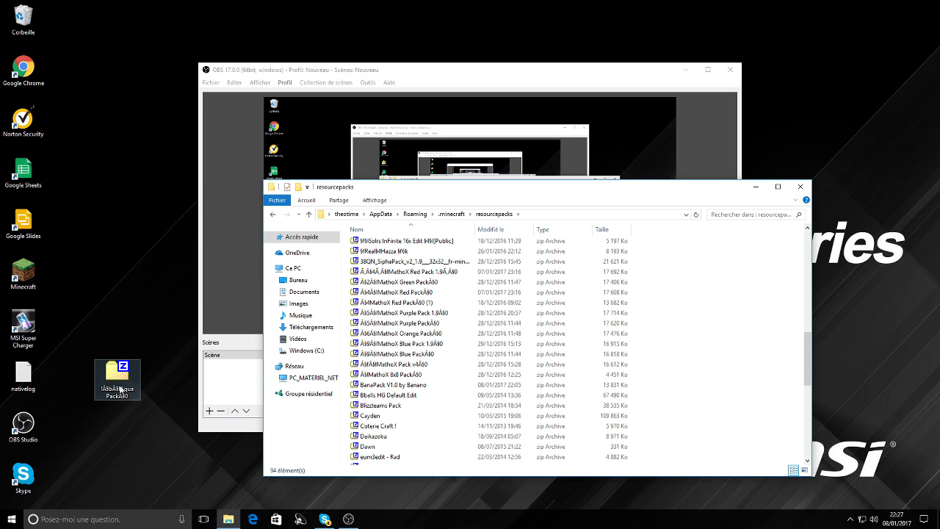
left_click_drag(122, 380, 434, 470)
right_click(118, 382)
left_click(118, 382)
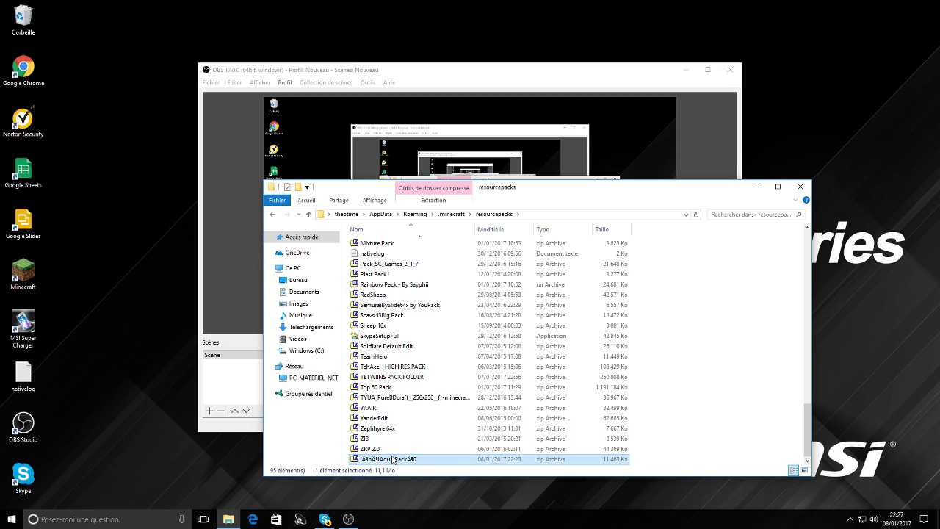
left_click(802, 186)
Open the Minecraft launcher and start the game in version 1.8.9.
double_click(23, 273)
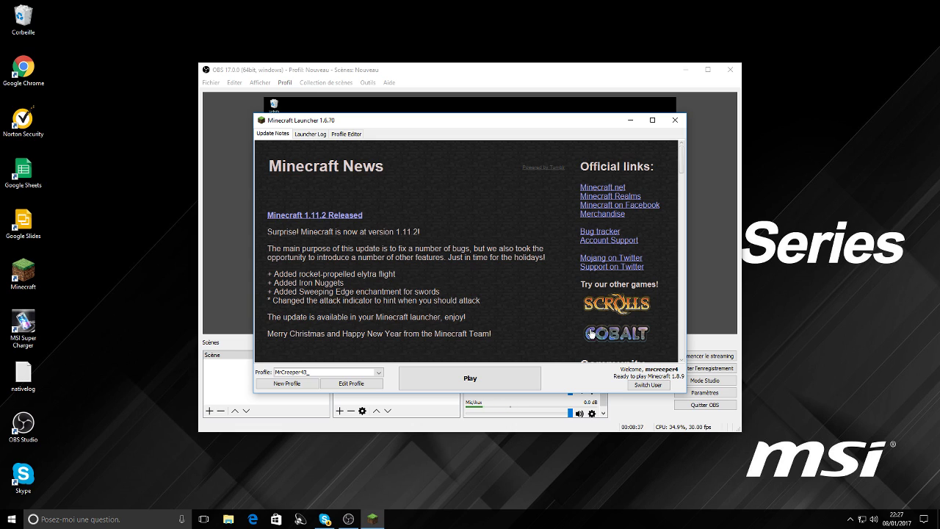
left_click(464, 184)
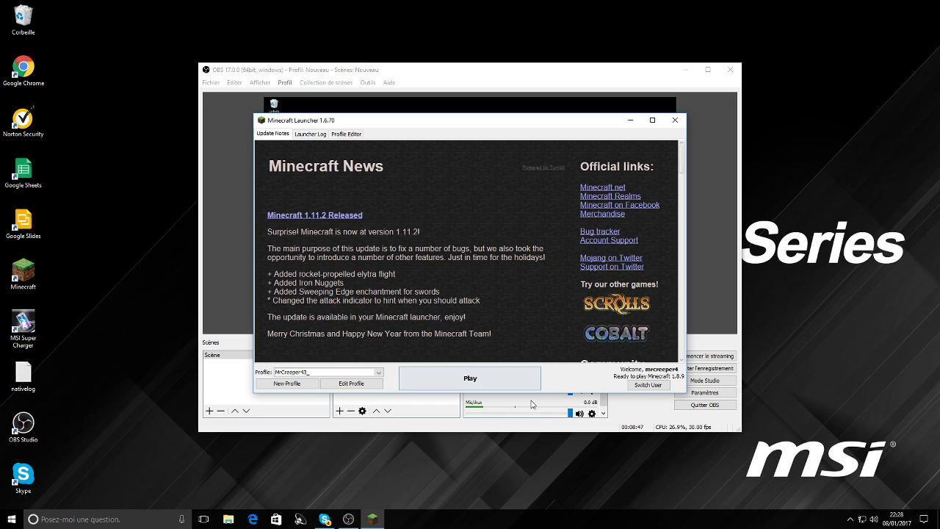
left_click(473, 386)
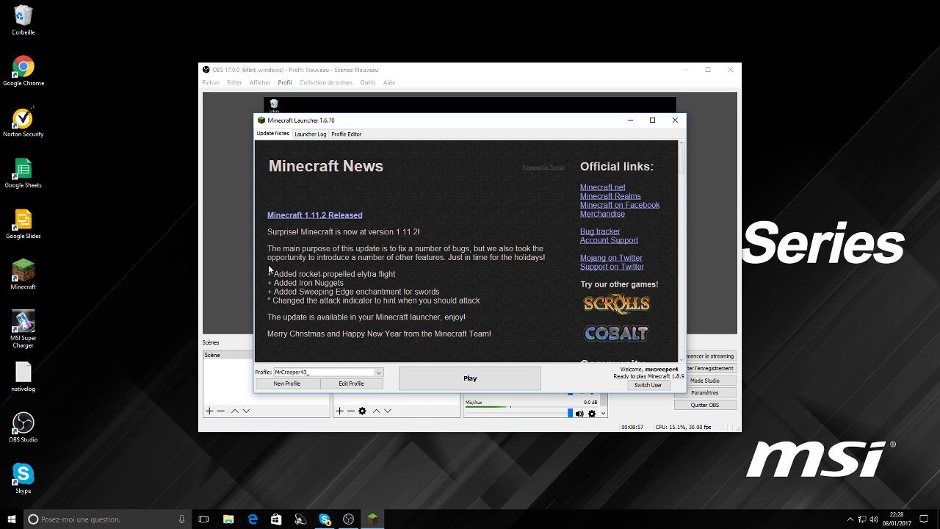
left_click(457, 379)
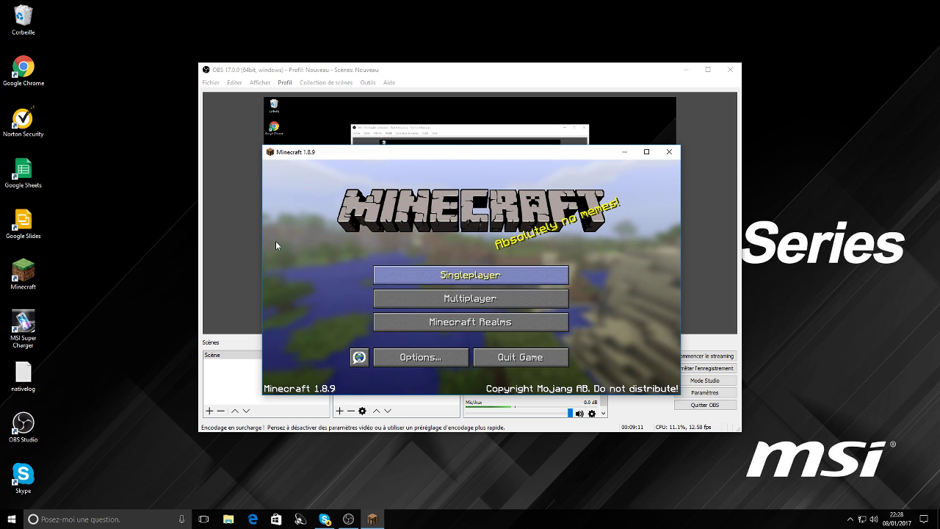
Open the resource pack selection, remove Green Default.zip from the selected packs and maximize the game window.
left_click(437, 361)
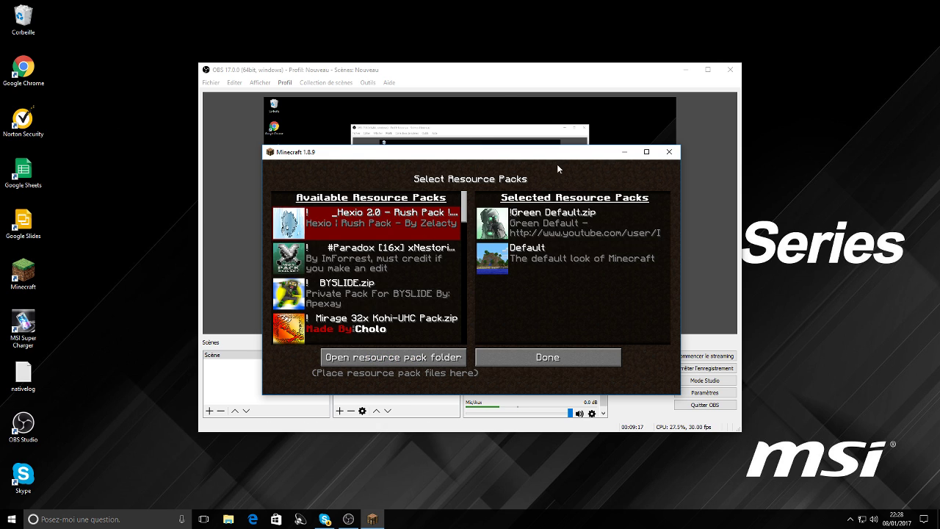
left_click(485, 224)
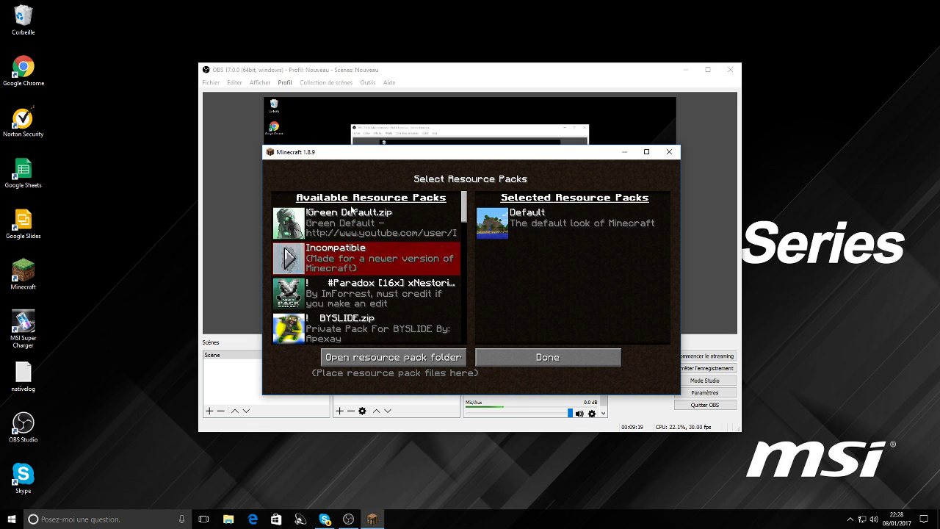
scroll(313, 266, "down", 5)
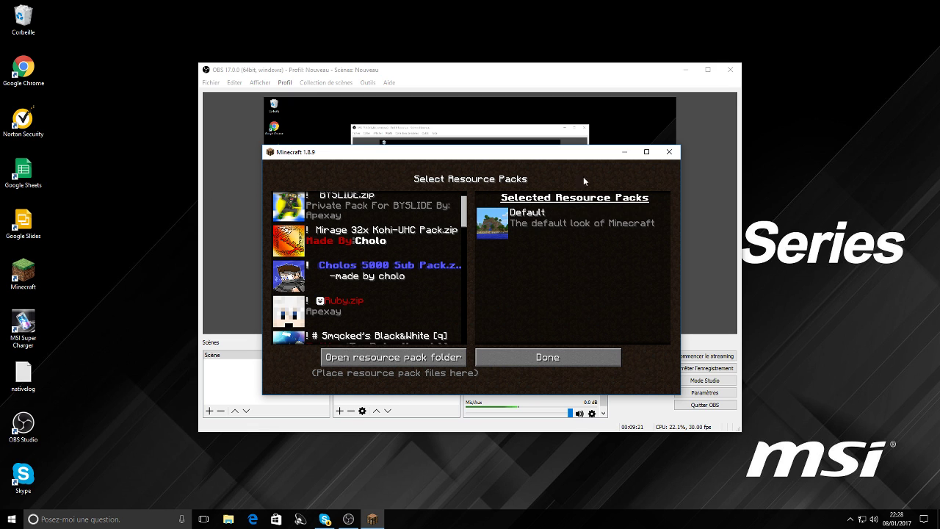
left_click(646, 152)
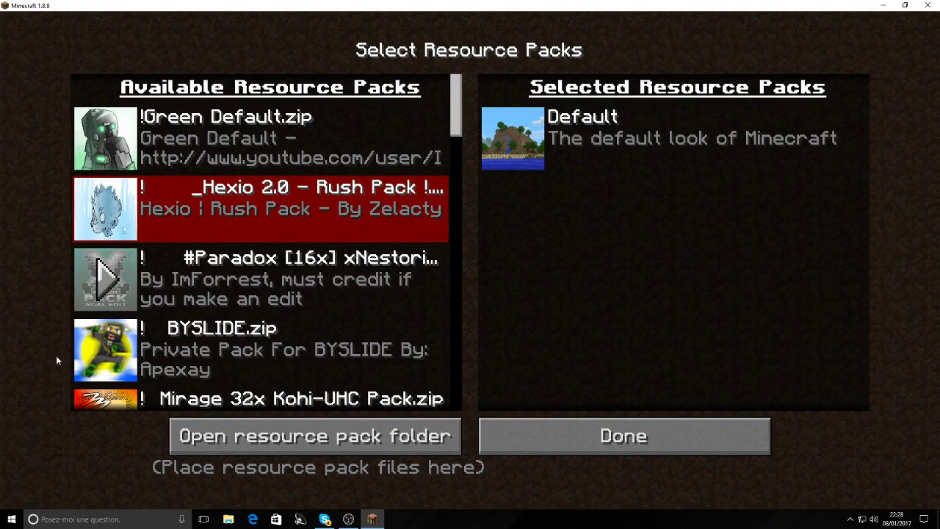
Look through the whole list of available resource packs, down to the MathoX packs at its end.
scroll(212, 340, "down", 12)
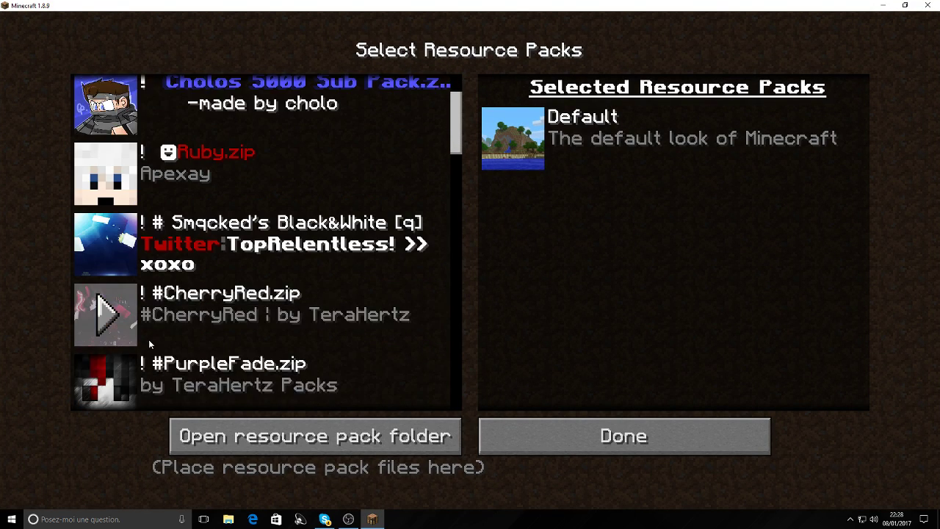
scroll(145, 351, "down", 20)
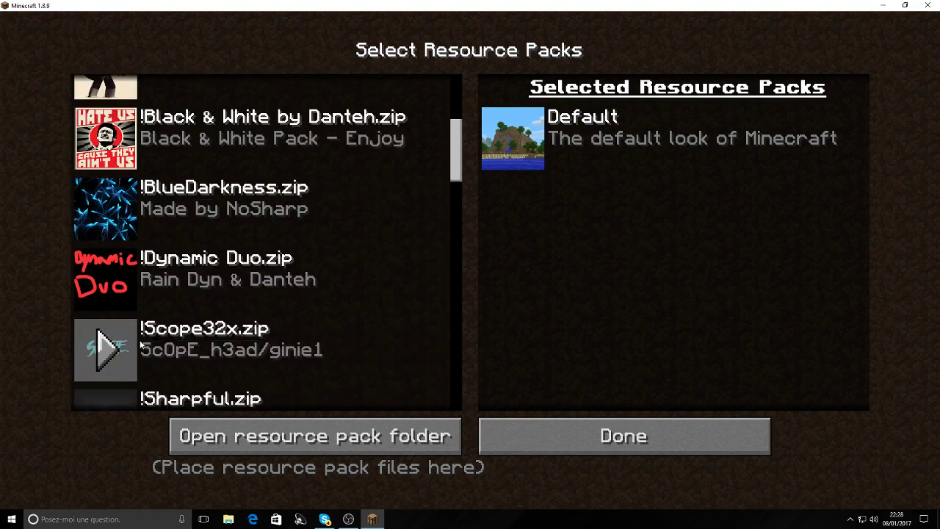
scroll(137, 331, "down", 10)
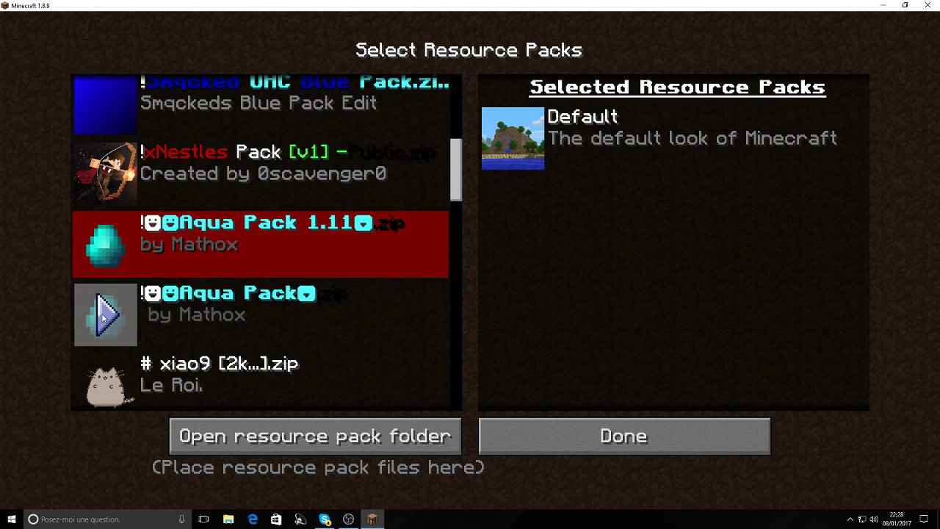
scroll(170, 328, "down", 6)
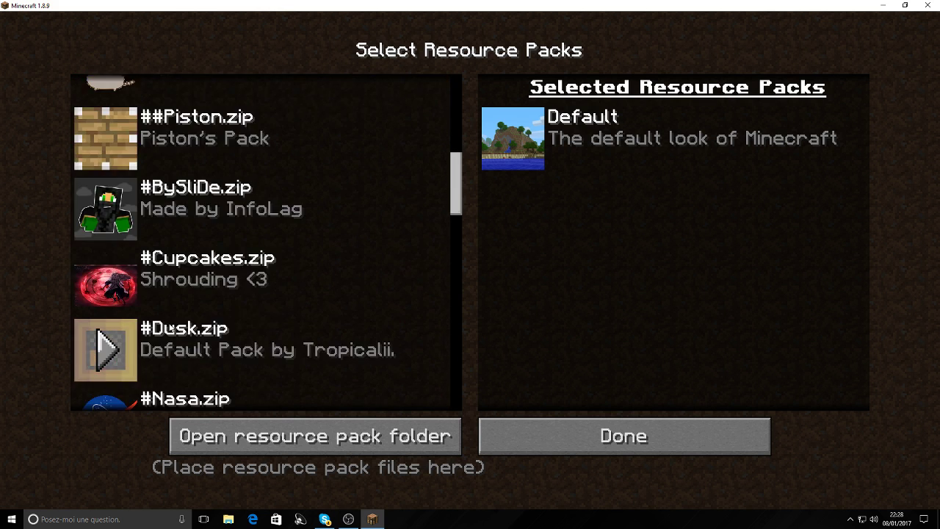
scroll(170, 328, "down", 10)
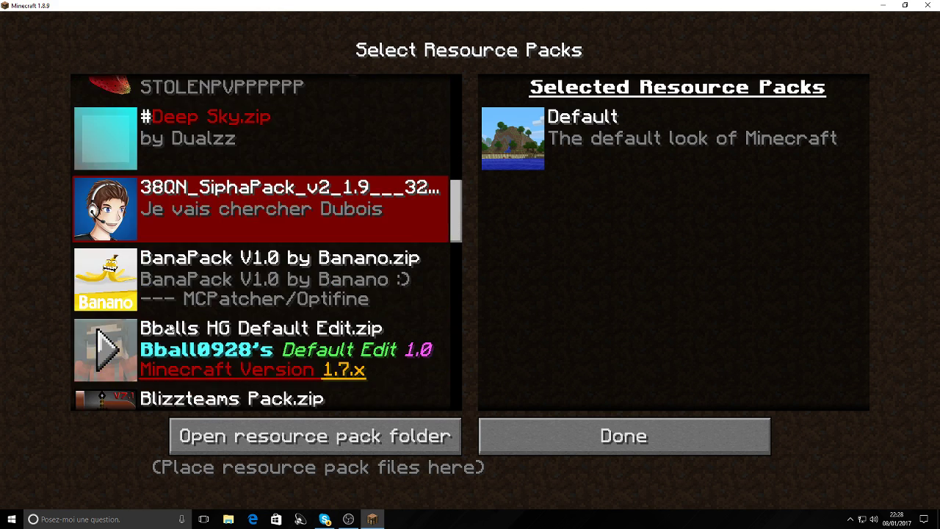
scroll(173, 321, "down", 8)
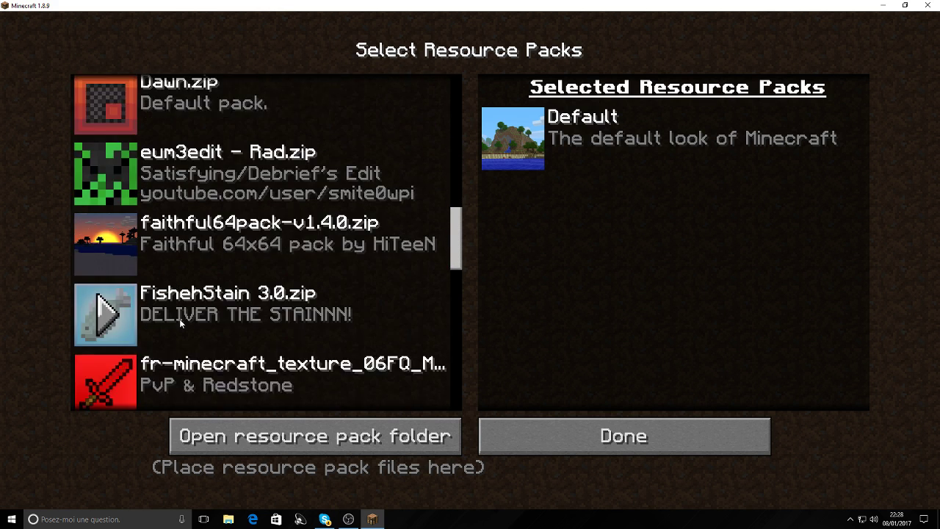
scroll(181, 317, "down", 4)
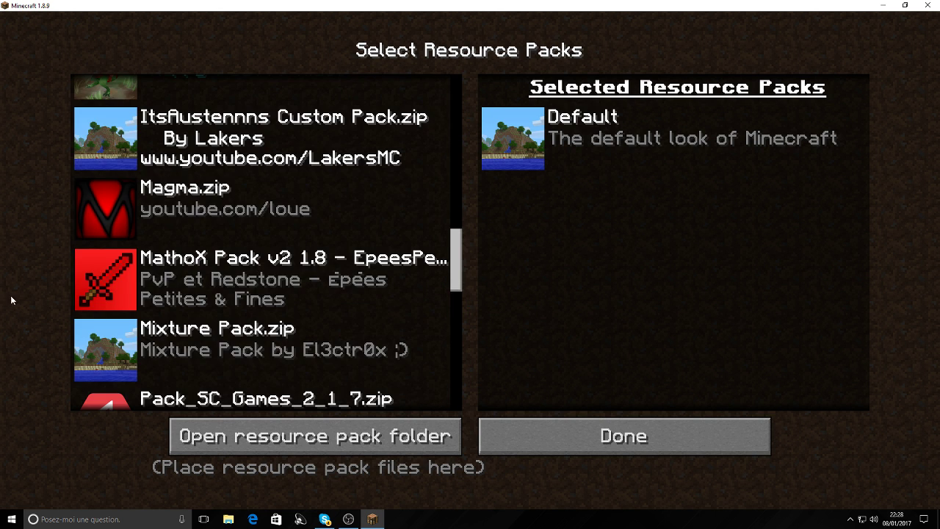
scroll(76, 292, "down", 8)
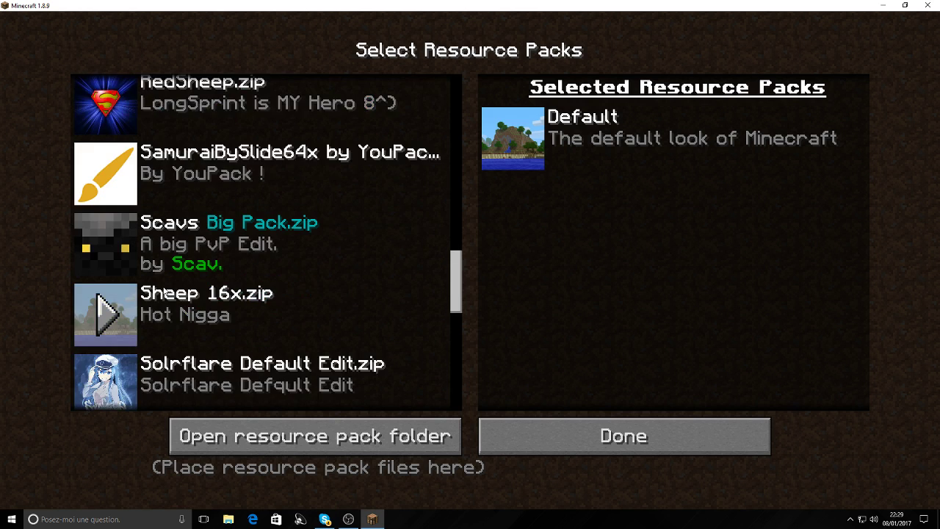
scroll(172, 317, "down", 8)
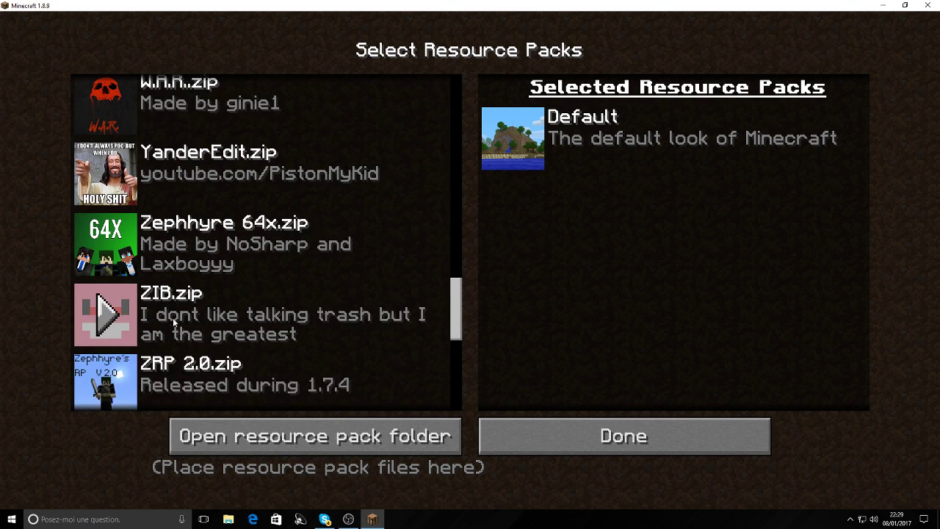
scroll(196, 340, "down", 5)
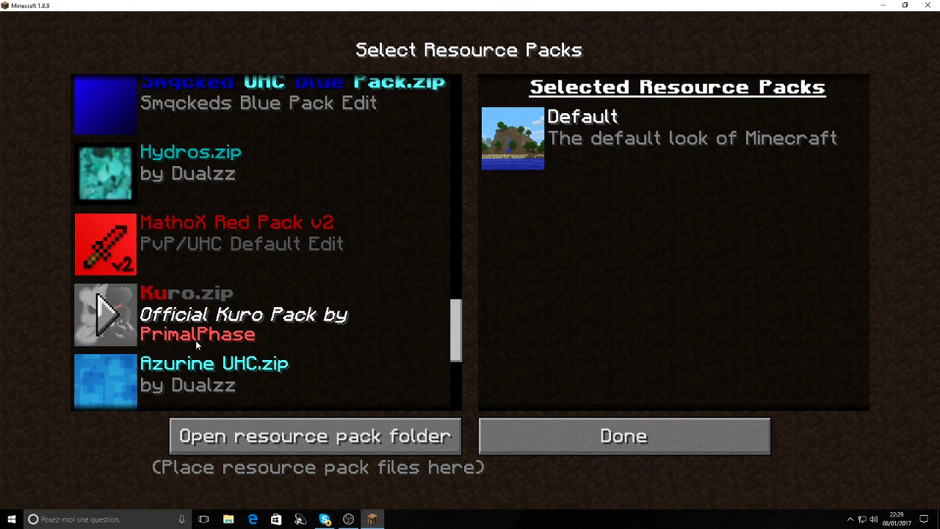
scroll(153, 135, "down", 3)
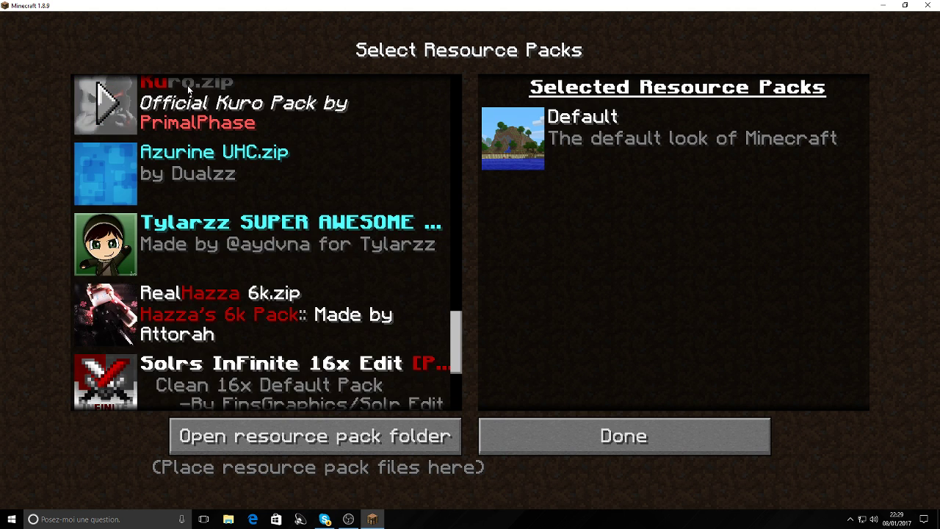
scroll(187, 85, "up", 1)
scroll(189, 84, "down", 8)
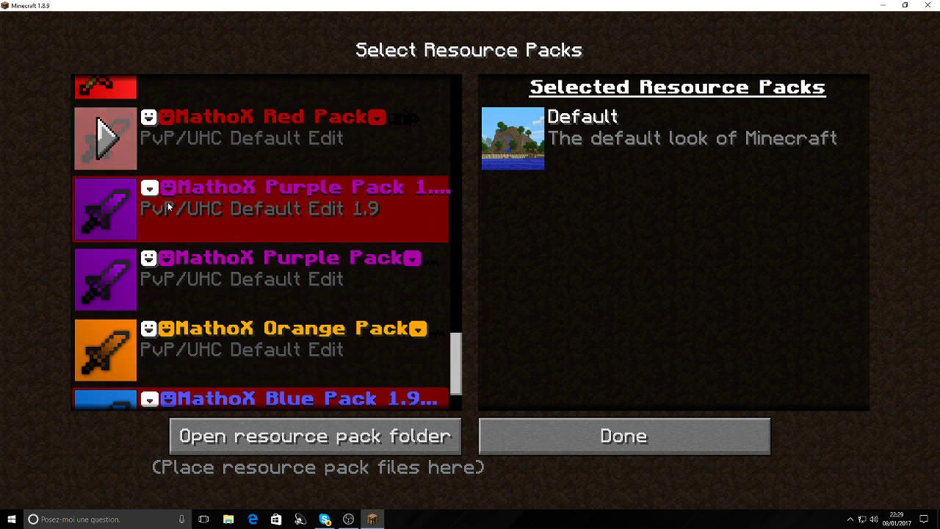
scroll(168, 206, "down", 5)
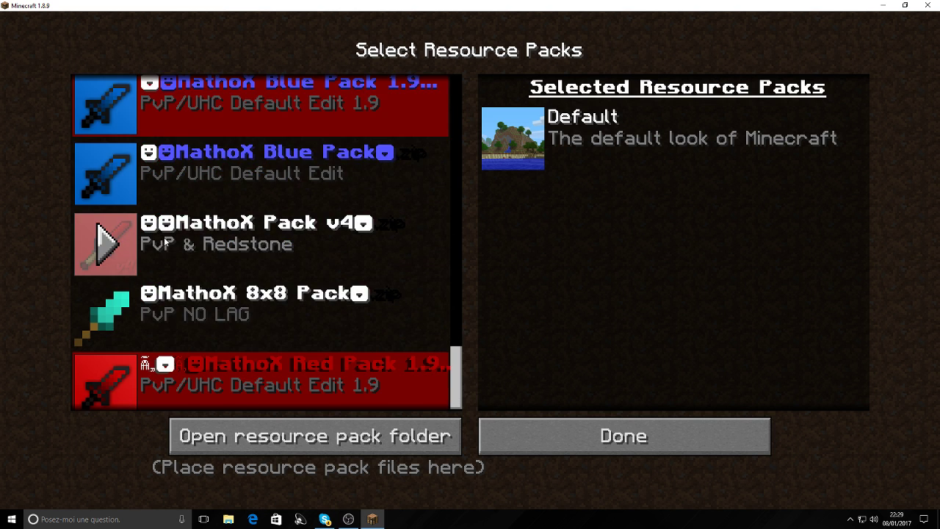
Add MathoX's Aqua Pack, the version without 1.11 in its name, to the selected resource packs, apply it and return to the title screen.
scroll(121, 279, "up", 4)
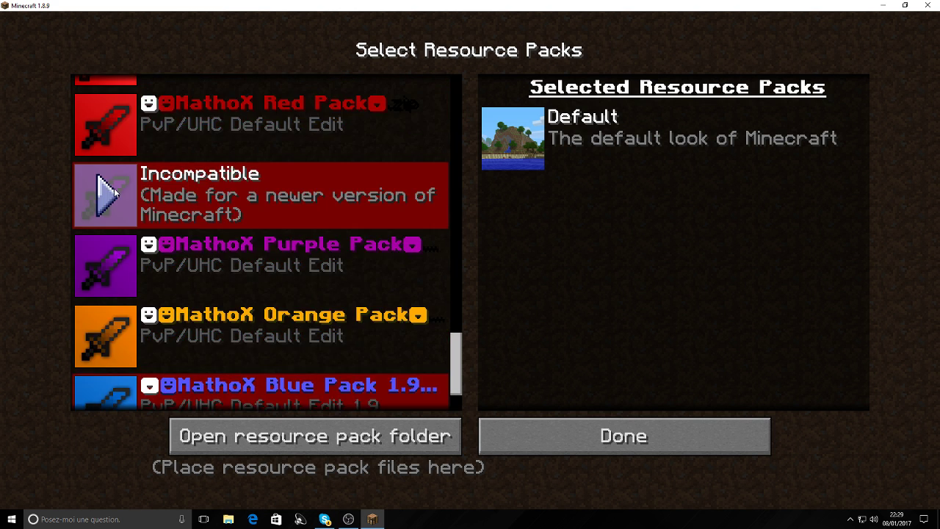
scroll(114, 188, "up", 12)
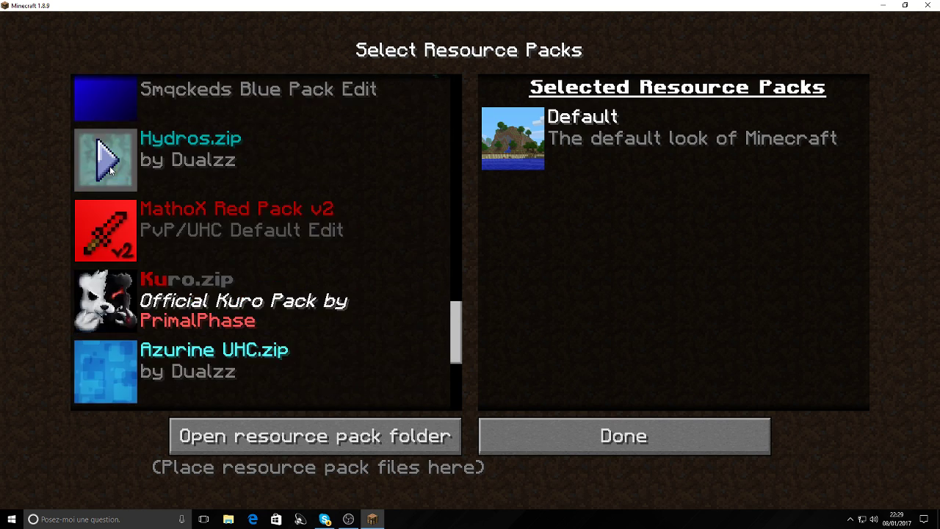
scroll(109, 169, "up", 9)
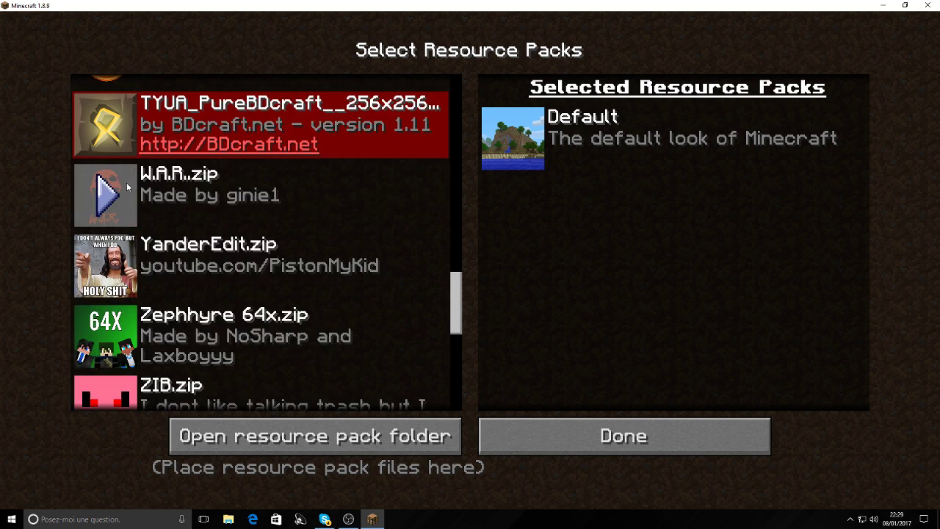
scroll(127, 187, "up", 10)
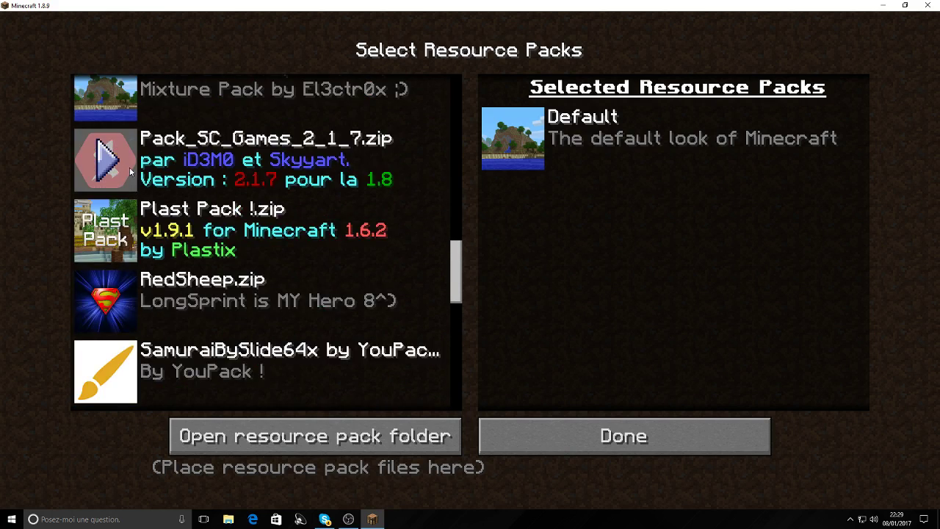
scroll(110, 167, "up", 7)
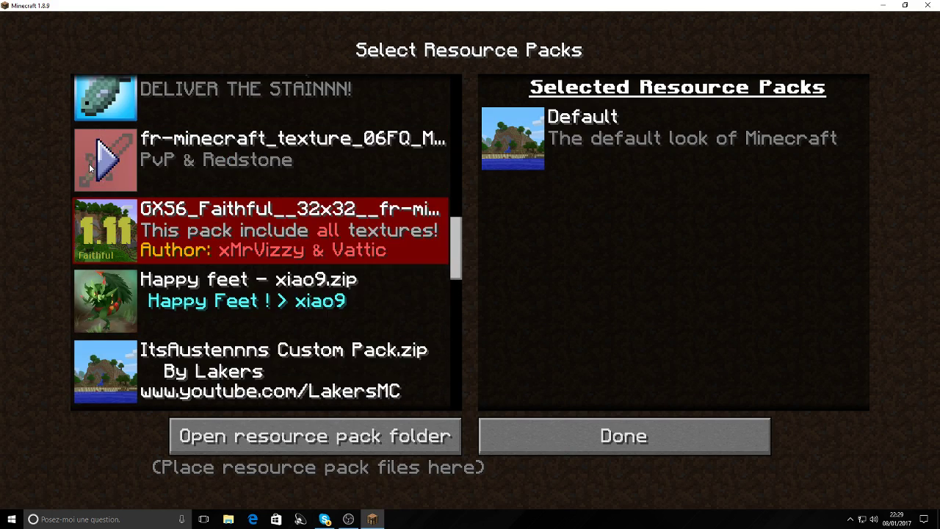
scroll(89, 168, "up", 7)
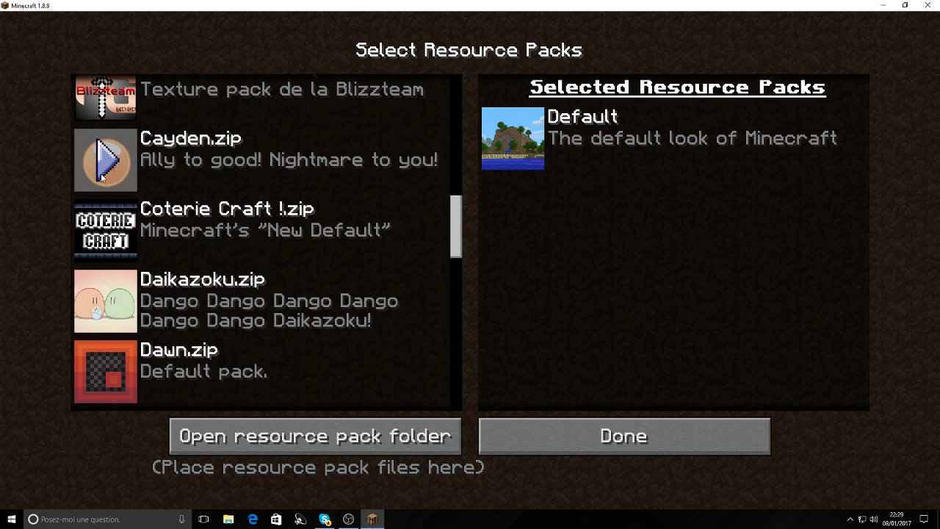
scroll(103, 175, "up", 9)
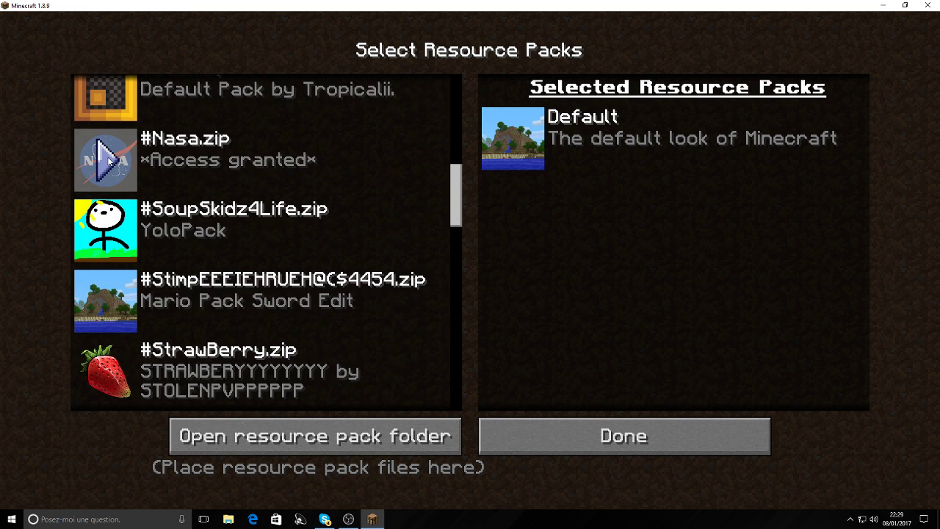
scroll(106, 156, "up", 9)
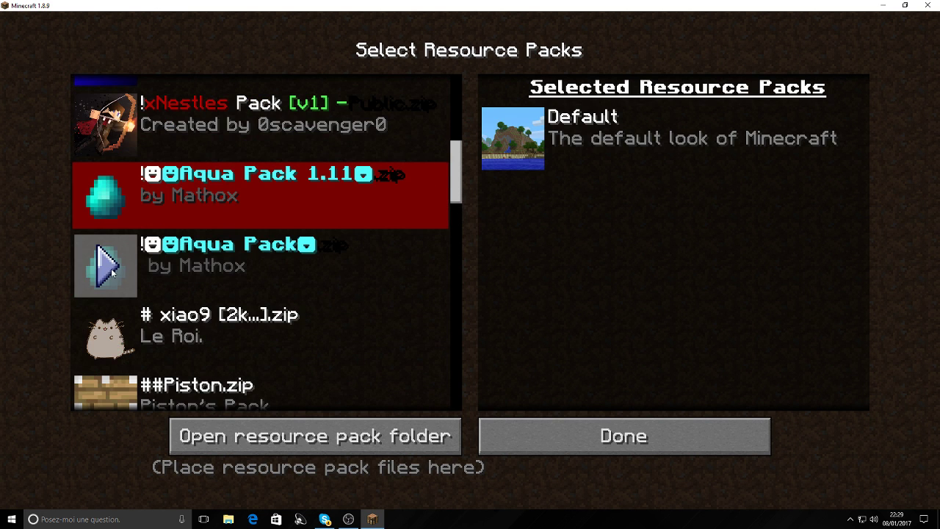
left_click(110, 271)
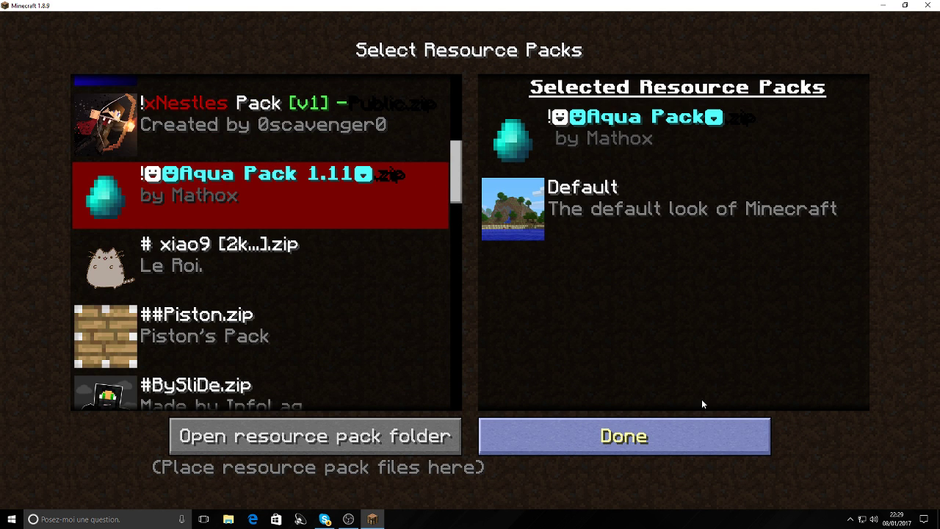
left_click(701, 436)
left_click(383, 443)
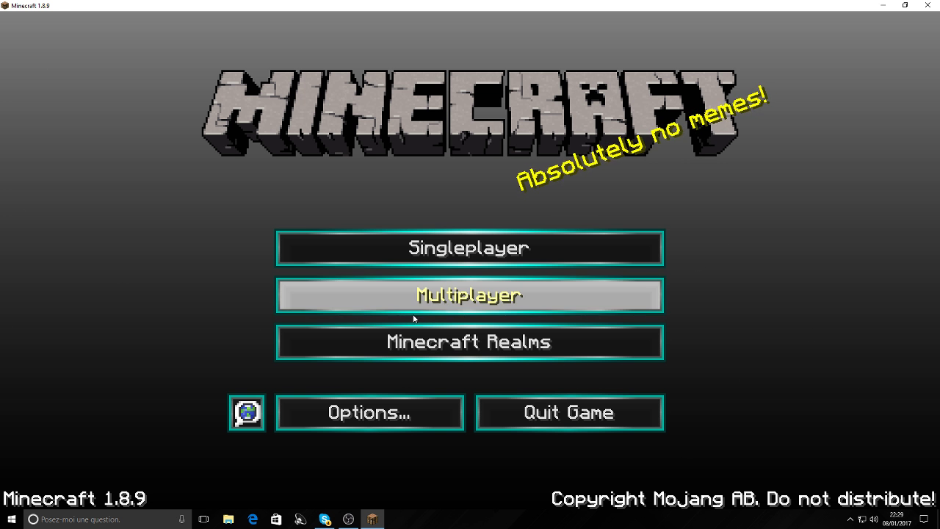
View the multiplayer server list with the Aqua Pack applied, leave it and switch to OBS Studio.
left_click(301, 308)
scroll(279, 232, "down", 2)
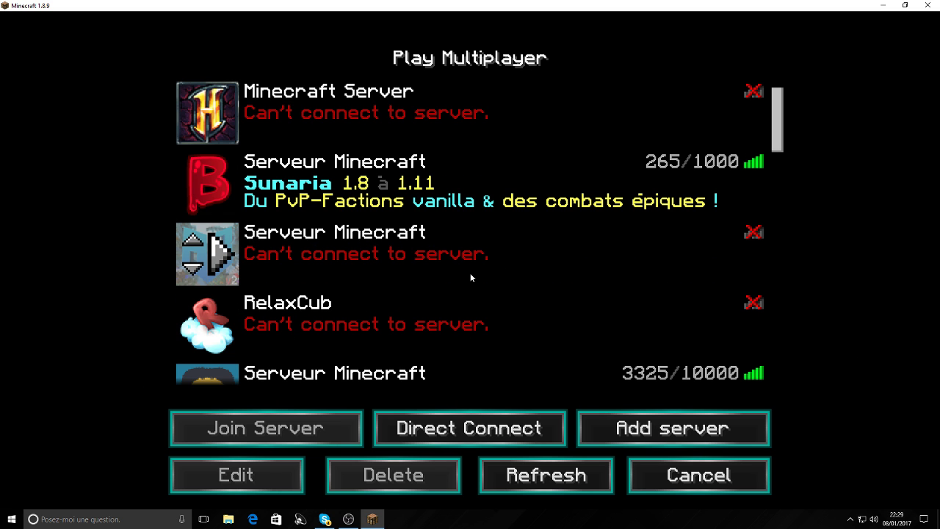
key("Escape")
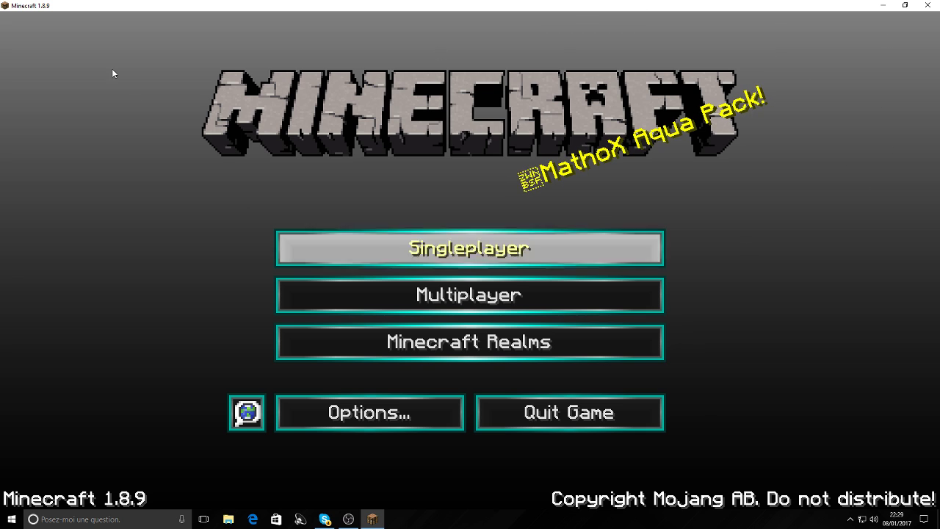
left_click(348, 518)
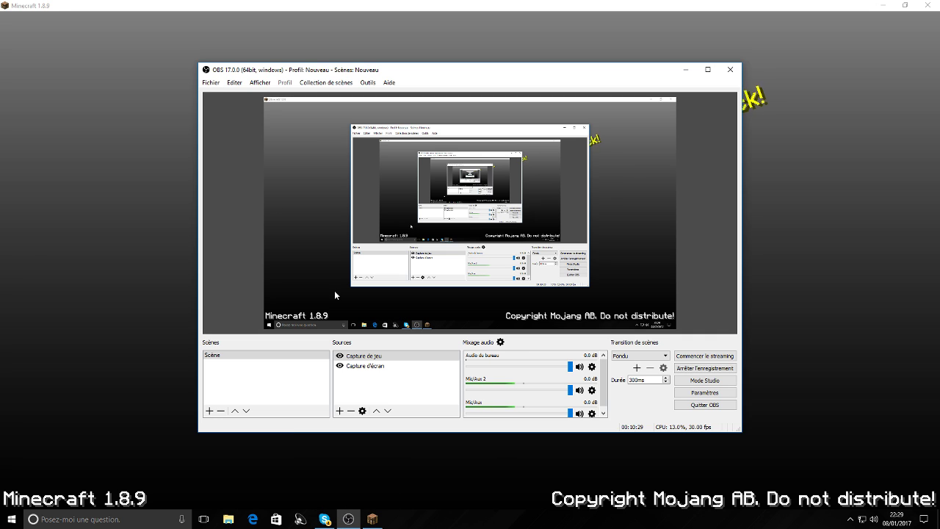